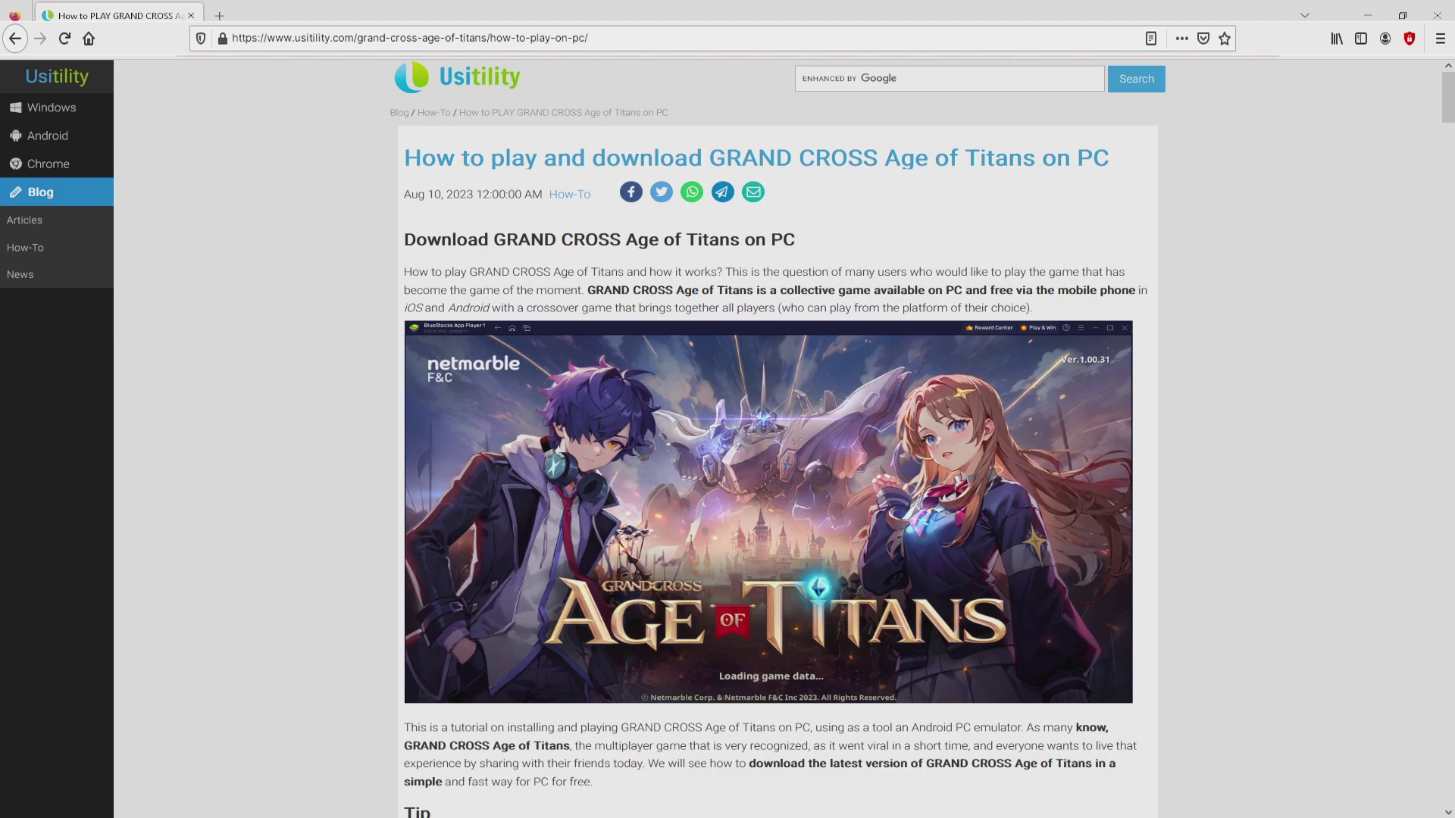
- Review the BlueStacks page for GRAND CROSS : Age of Titans and download the installer to play it on PC
{"action": "scroll", "coordinate": [777, 440], "scroll_direction": "down", "scroll_amount": 4}
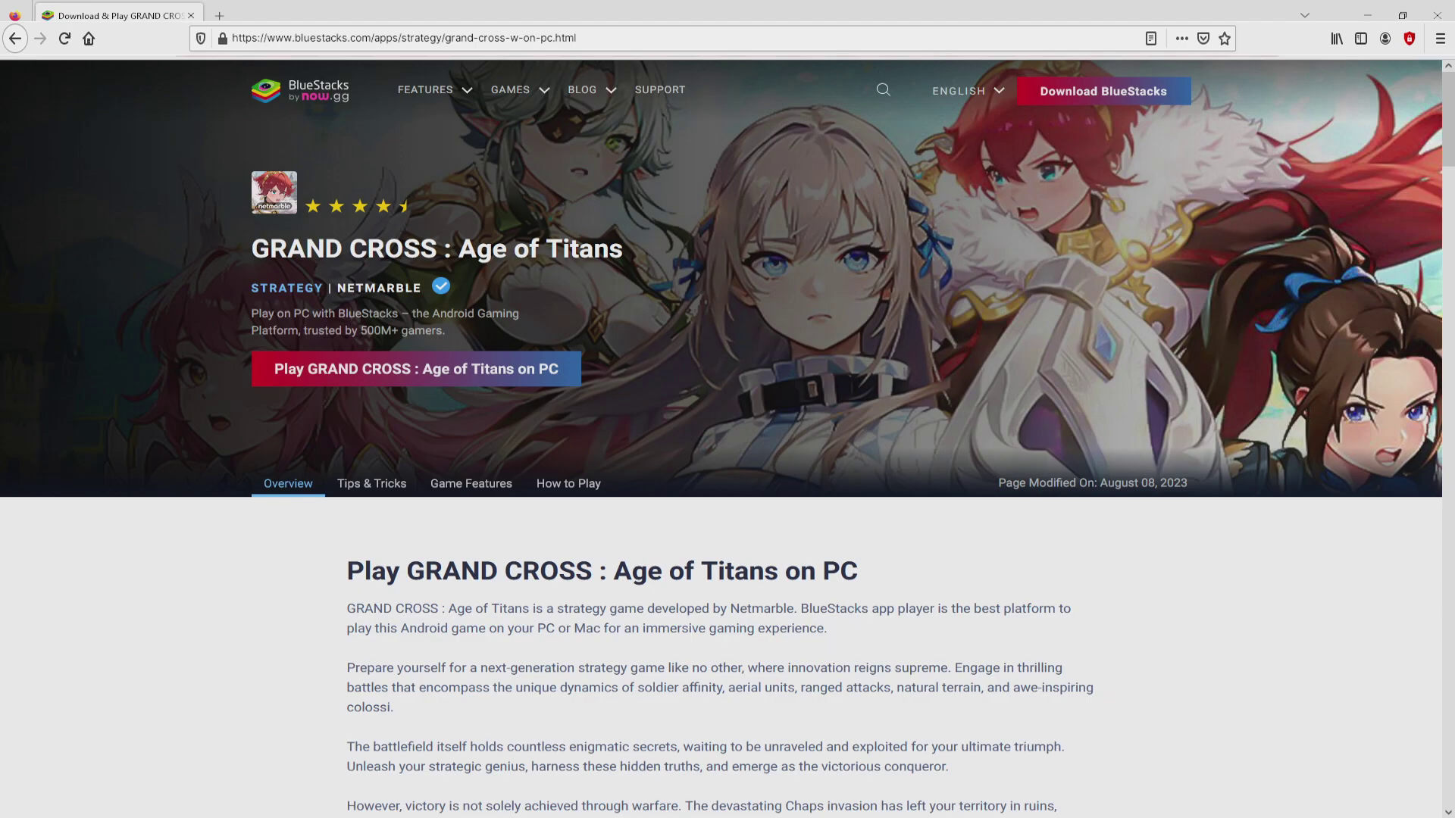
{"action": "scroll", "coordinate": [728, 440], "scroll_direction": "down", "scroll_amount": 15}
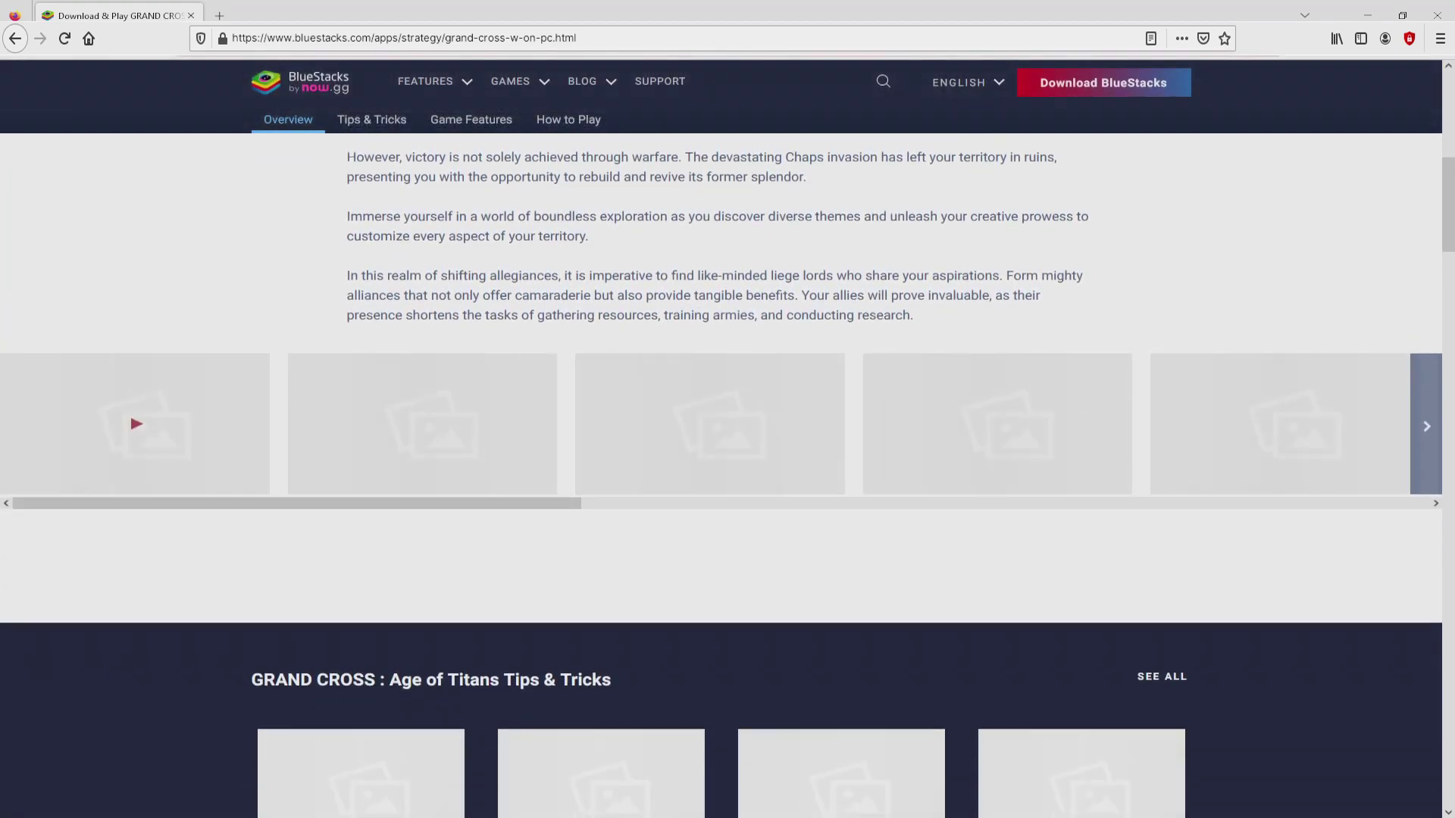
{"action": "scroll", "coordinate": [727, 440], "scroll_direction": "down", "scroll_amount": 3}
{"action": "scroll", "coordinate": [727, 439], "scroll_direction": "up", "scroll_amount": 2}
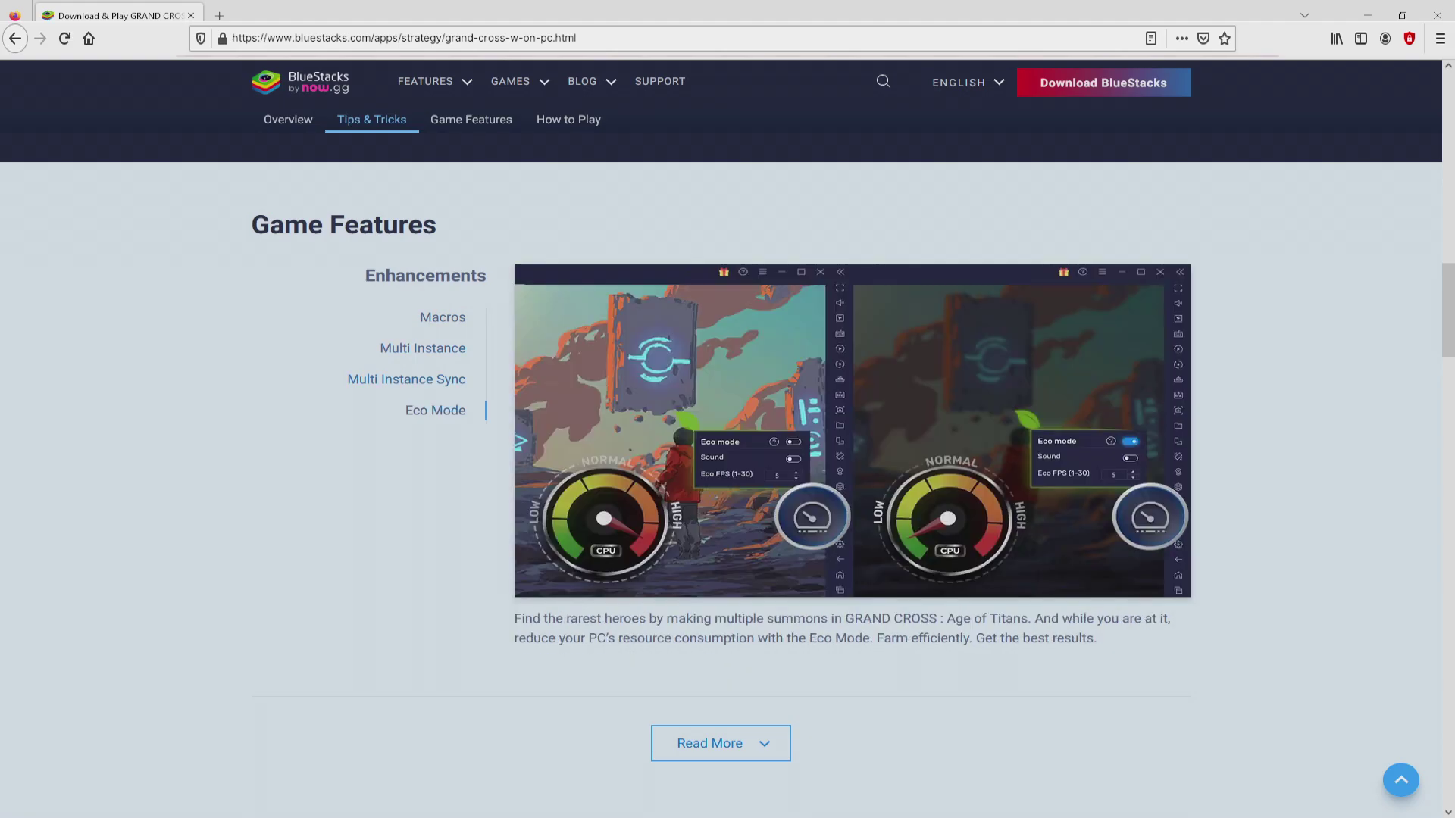
{"action": "scroll", "coordinate": [721, 476], "scroll_direction": "up", "scroll_amount": 15}
{"action": "scroll", "coordinate": [721, 476], "scroll_direction": "up", "scroll_amount": 5}
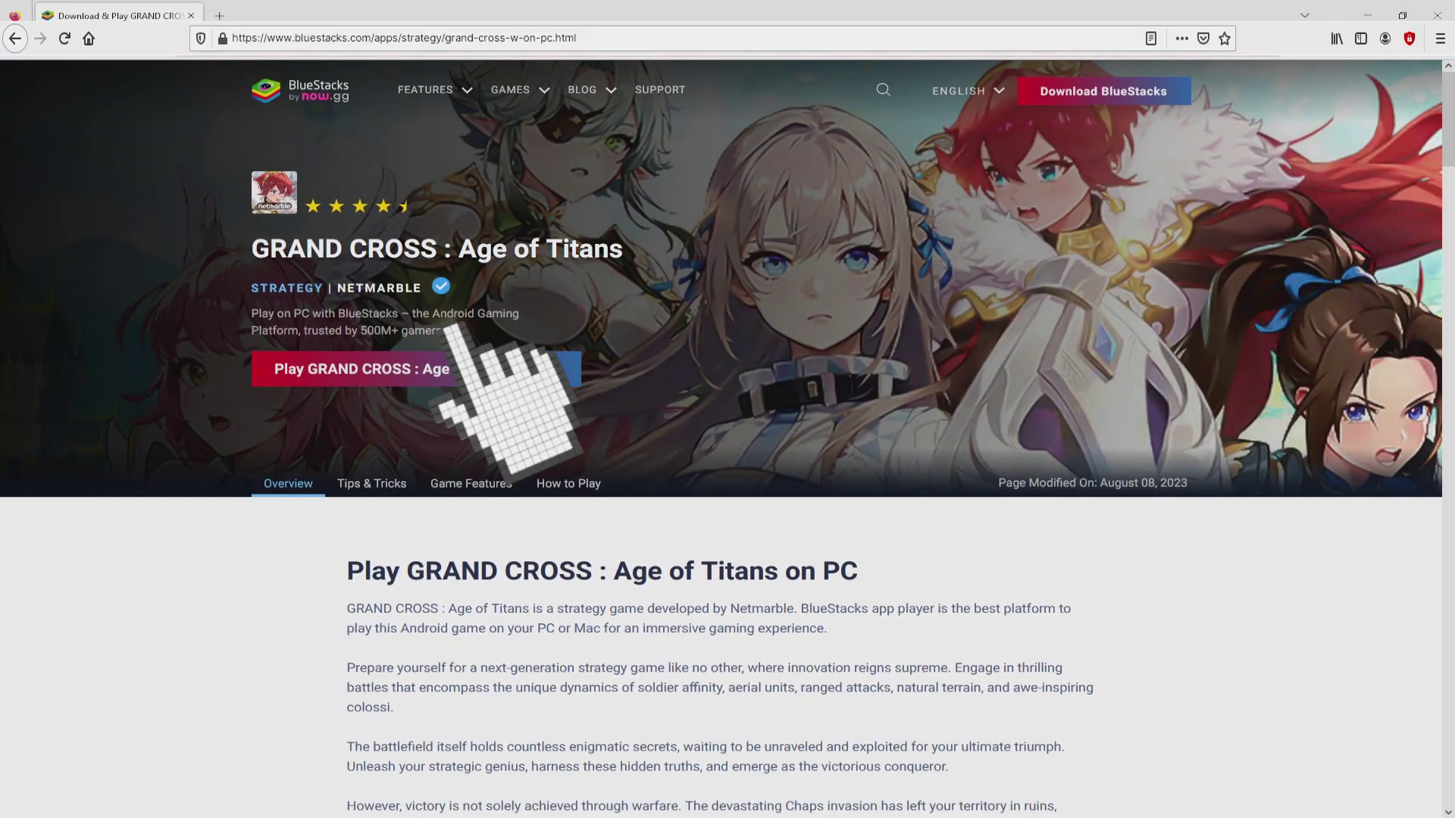
{"action": "left_click", "coordinate": [455, 369]}
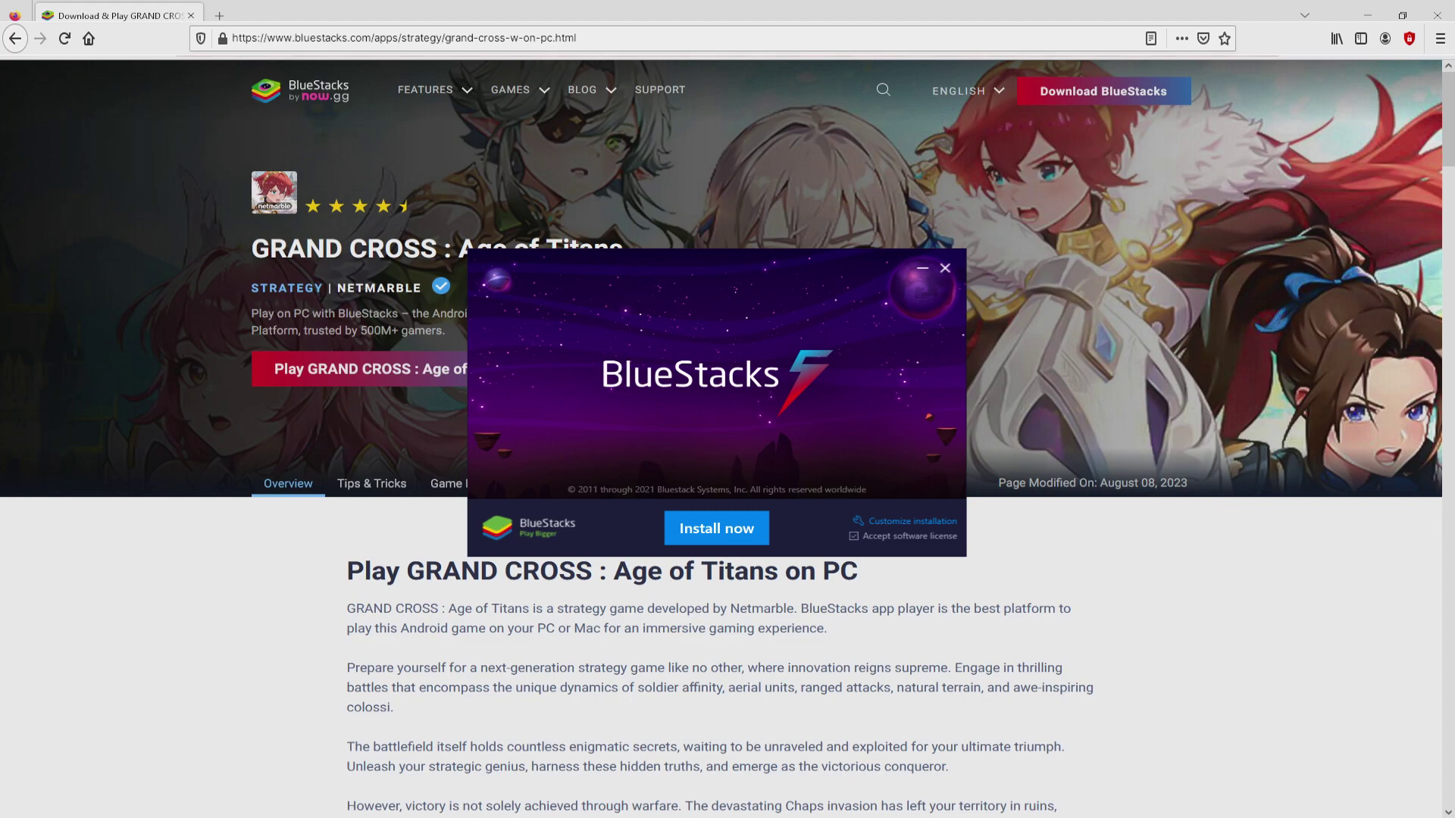
- Review the BlueStacks data path in the custom installation options and install BlueStacks 5 with the default path
{"action": "key", "text": "super+Down"}
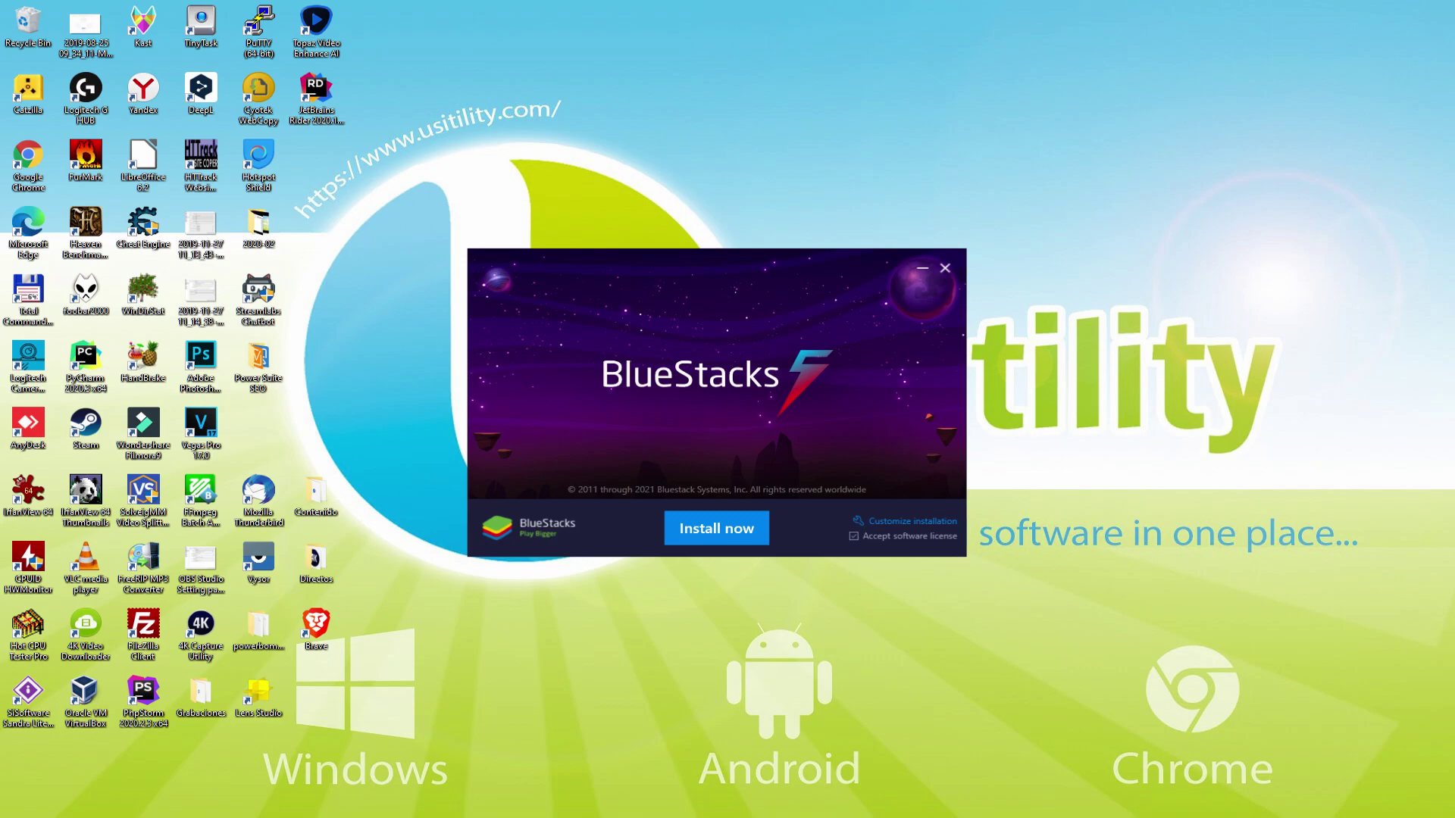
{"action": "left_click", "coordinate": [894, 521]}
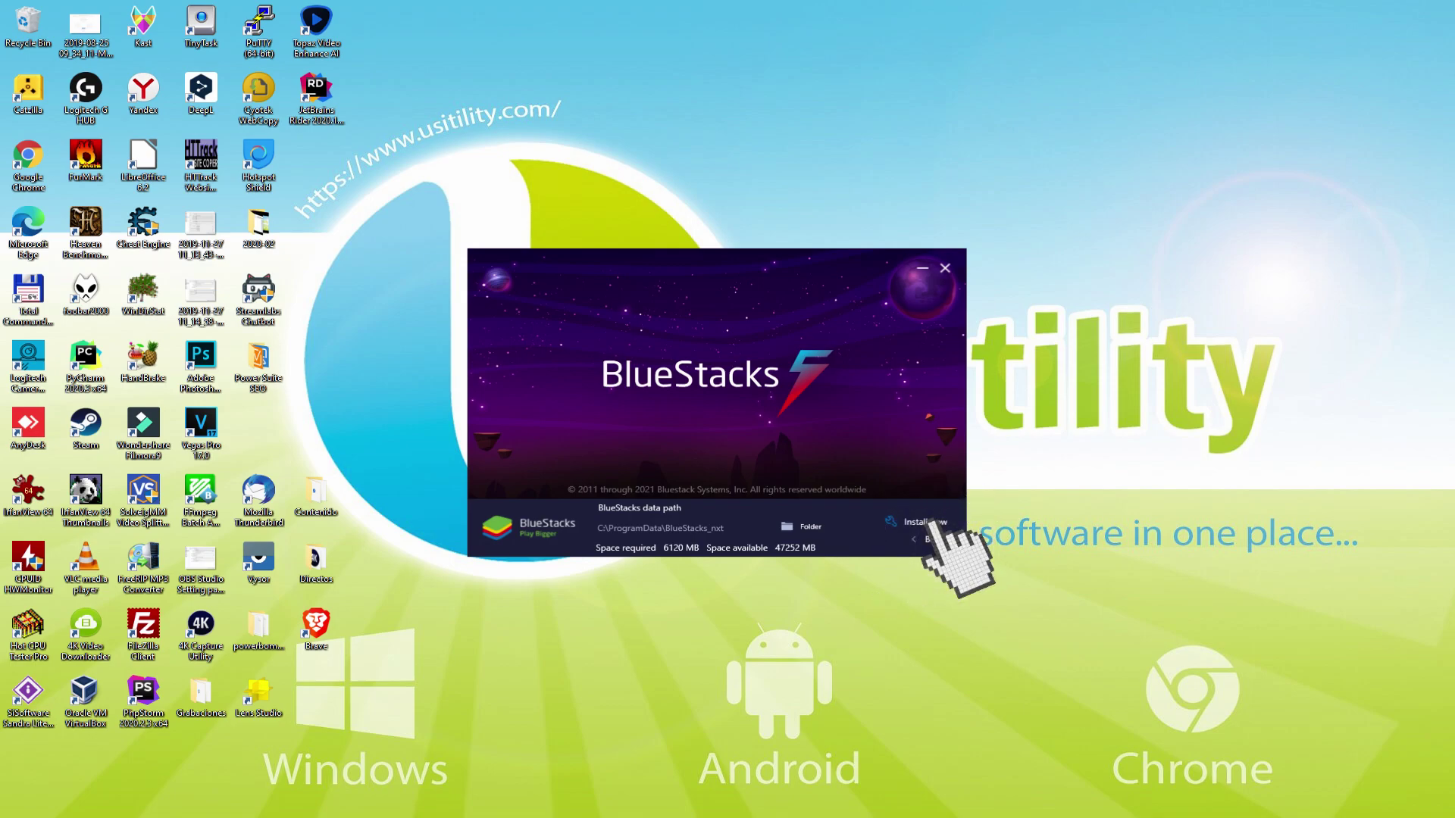
{"action": "left_click", "coordinate": [917, 538]}
{"action": "left_click", "coordinate": [716, 528]}
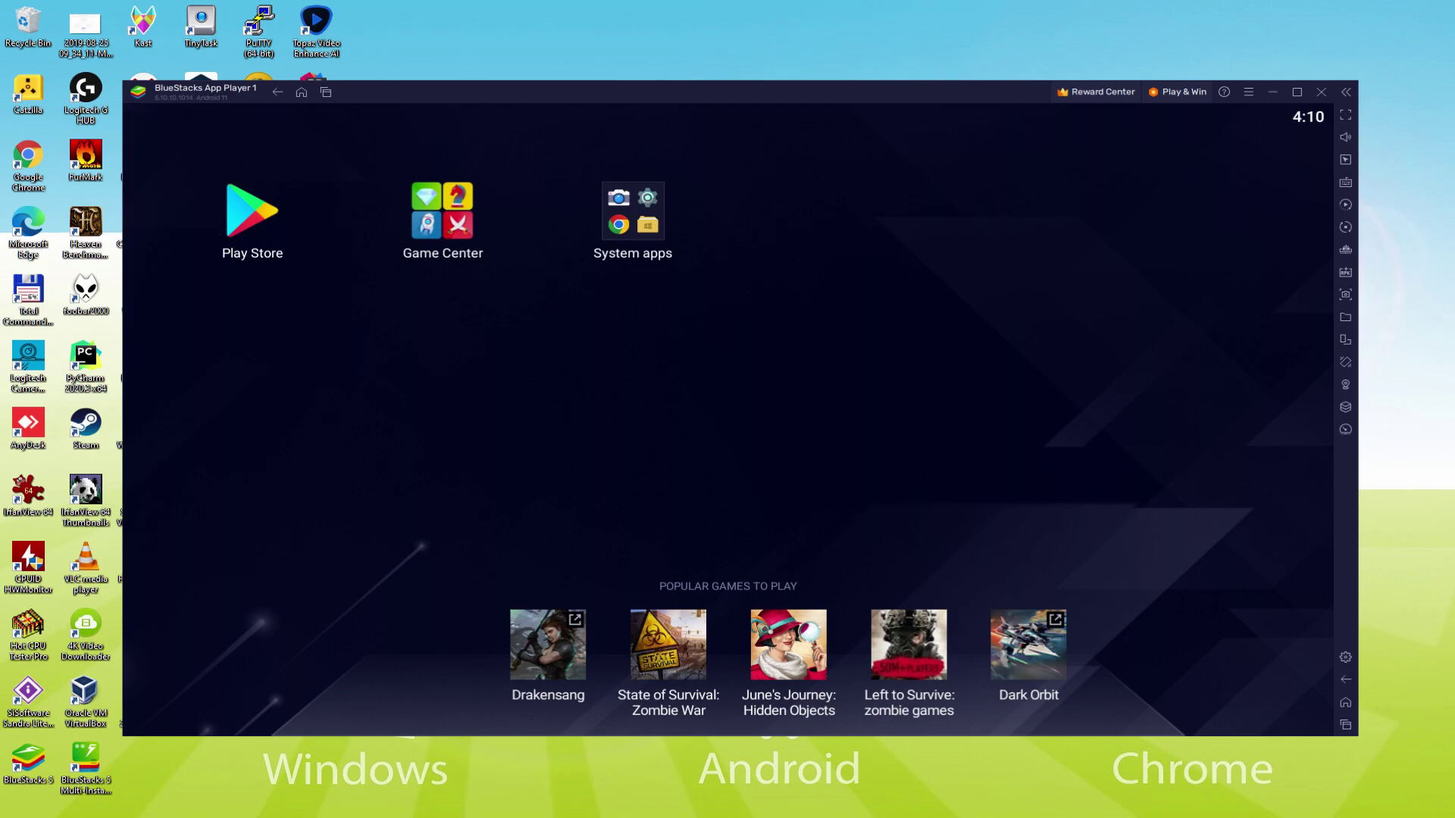
- Open the Play Store, agree to Google's terms and accept the Google services with Google Drive backup turned off
{"action": "left_click", "coordinate": [250, 213]}
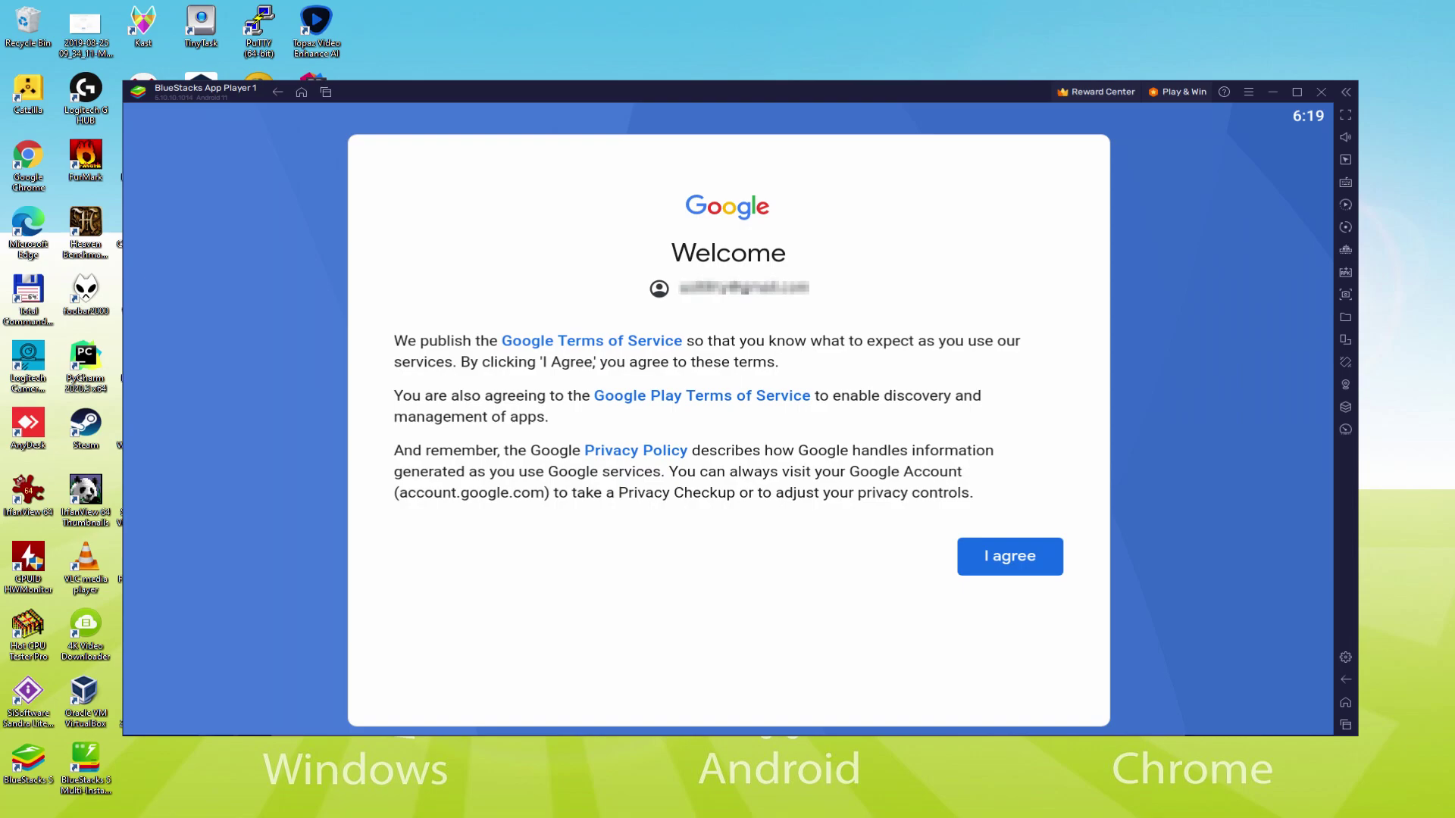
{"action": "left_click", "coordinate": [1007, 560]}
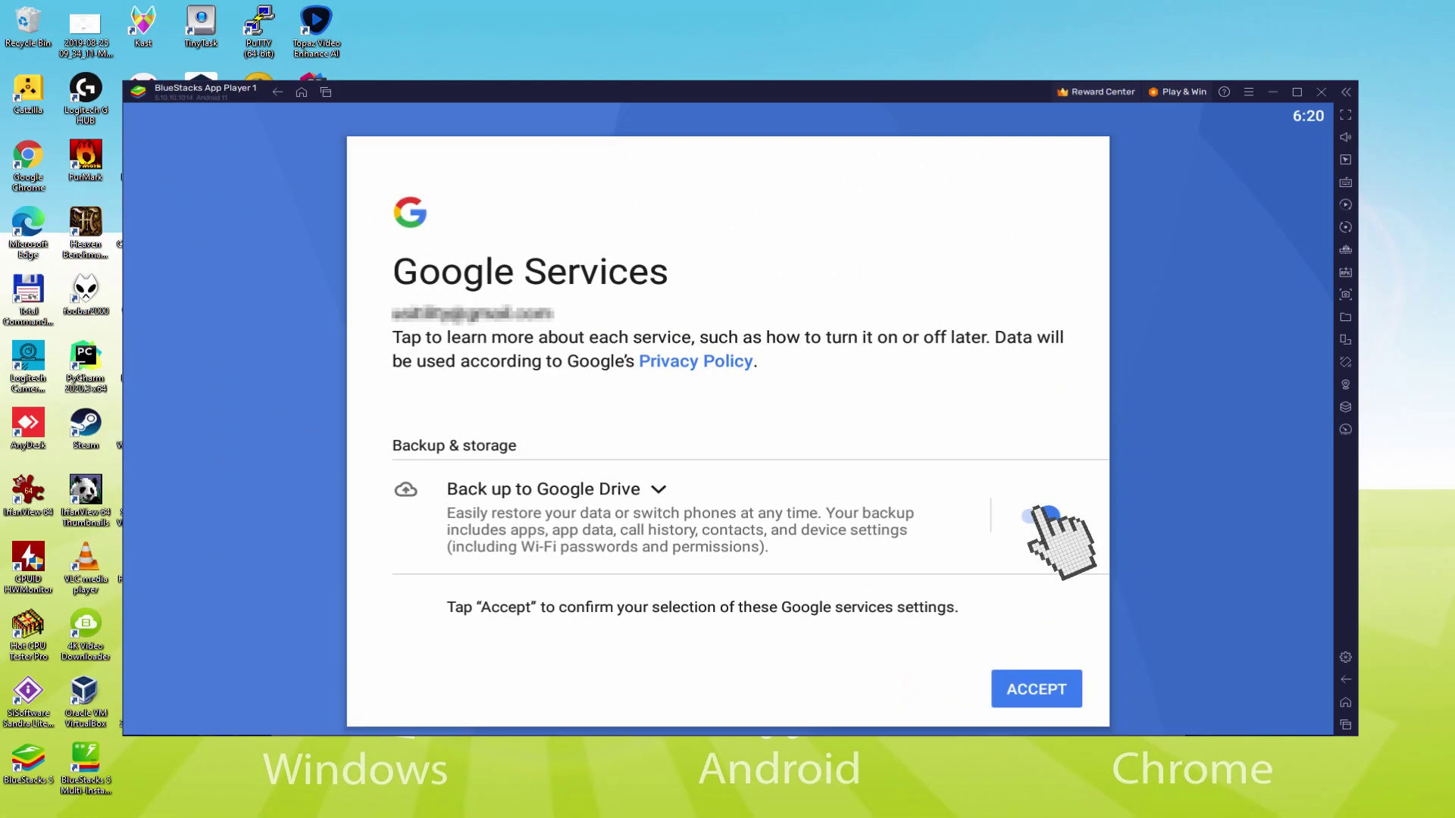
{"action": "left_click", "coordinate": [853, 433]}
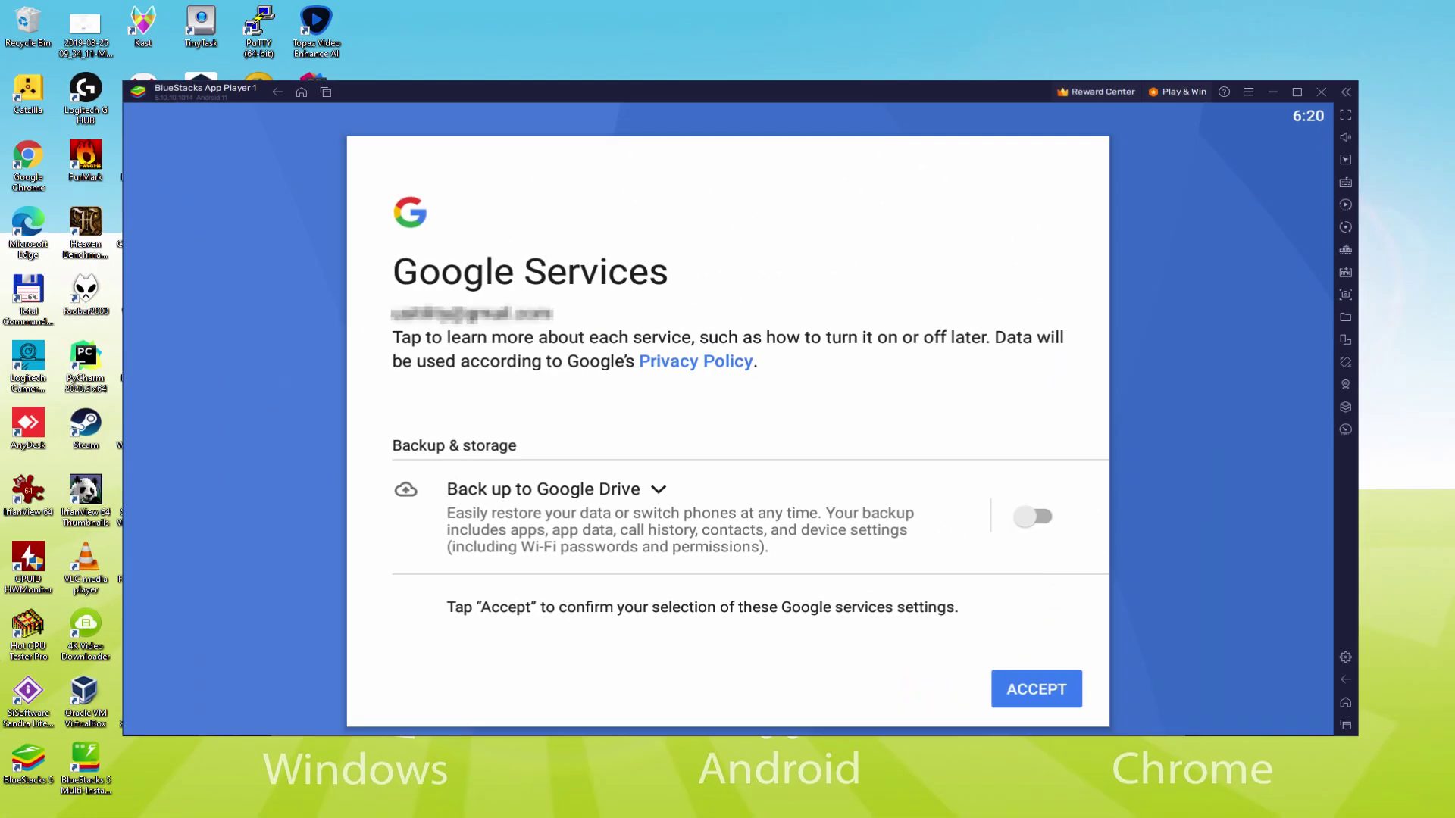
{"action": "left_click", "coordinate": [1036, 686]}
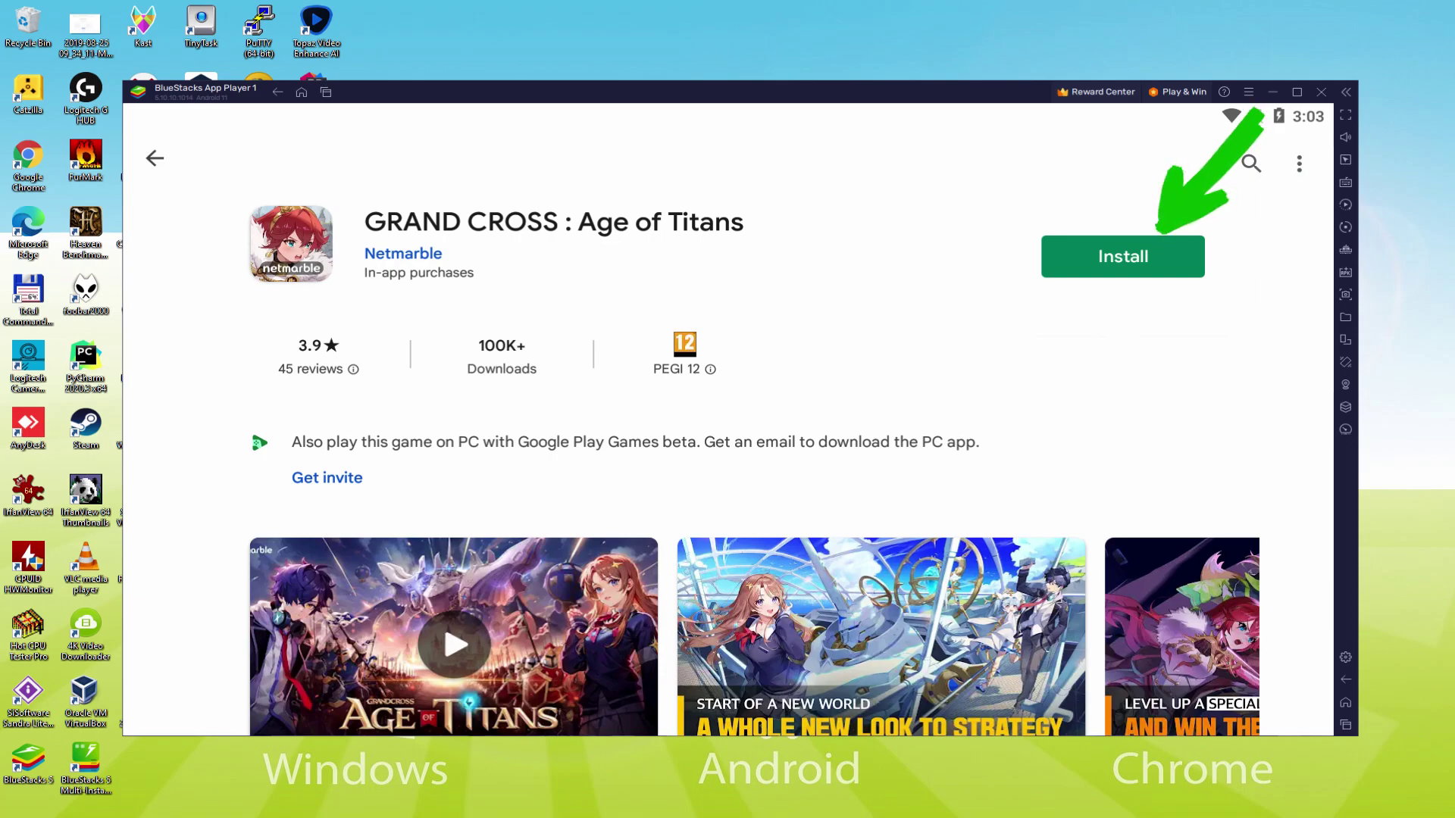
- Install GRAND CROSS : Age of Titans from the Play Store and launch it from the emulator's home screen
{"action": "left_click", "coordinate": [1159, 254]}
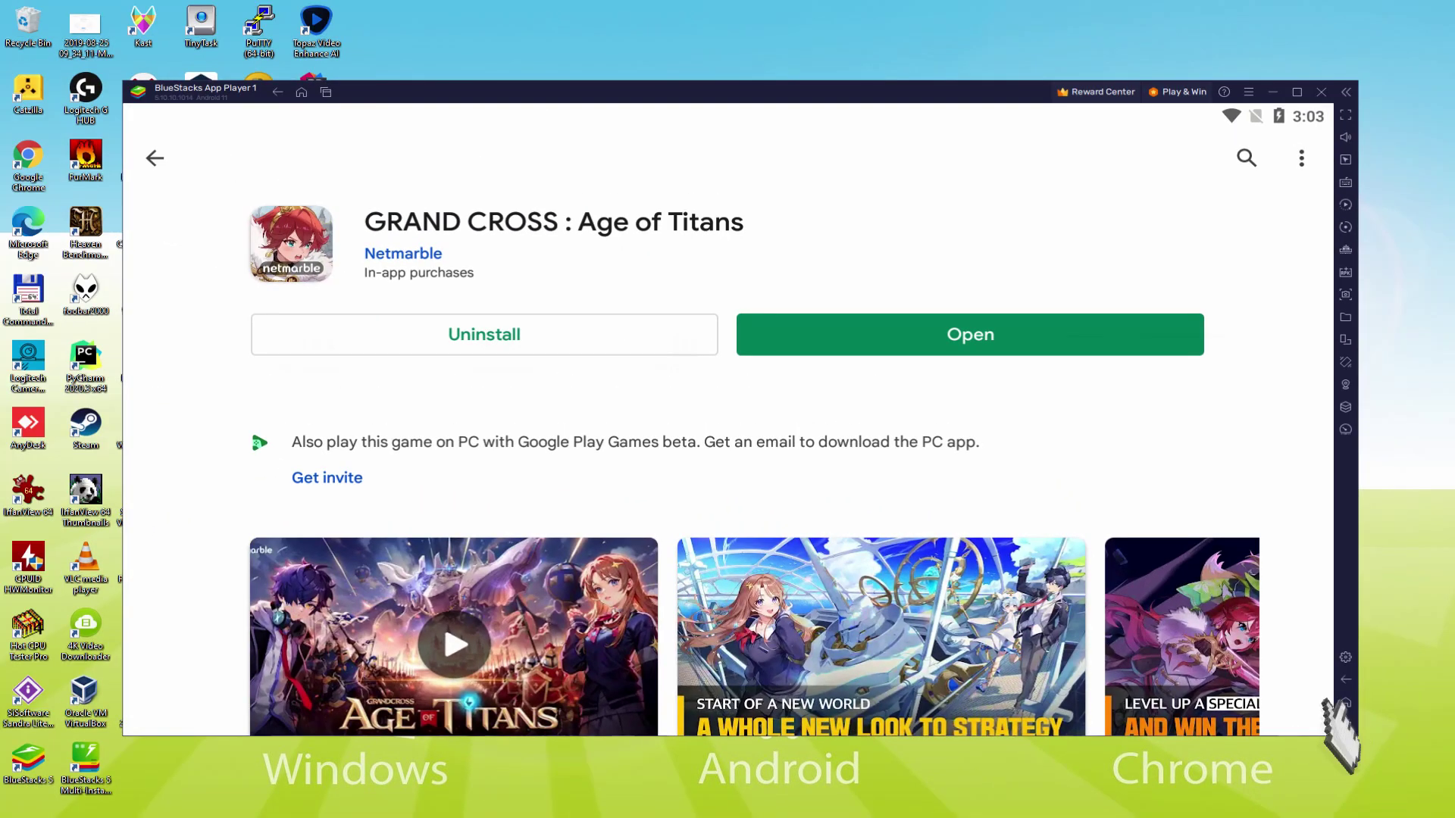
{"action": "left_click", "coordinate": [1243, 561]}
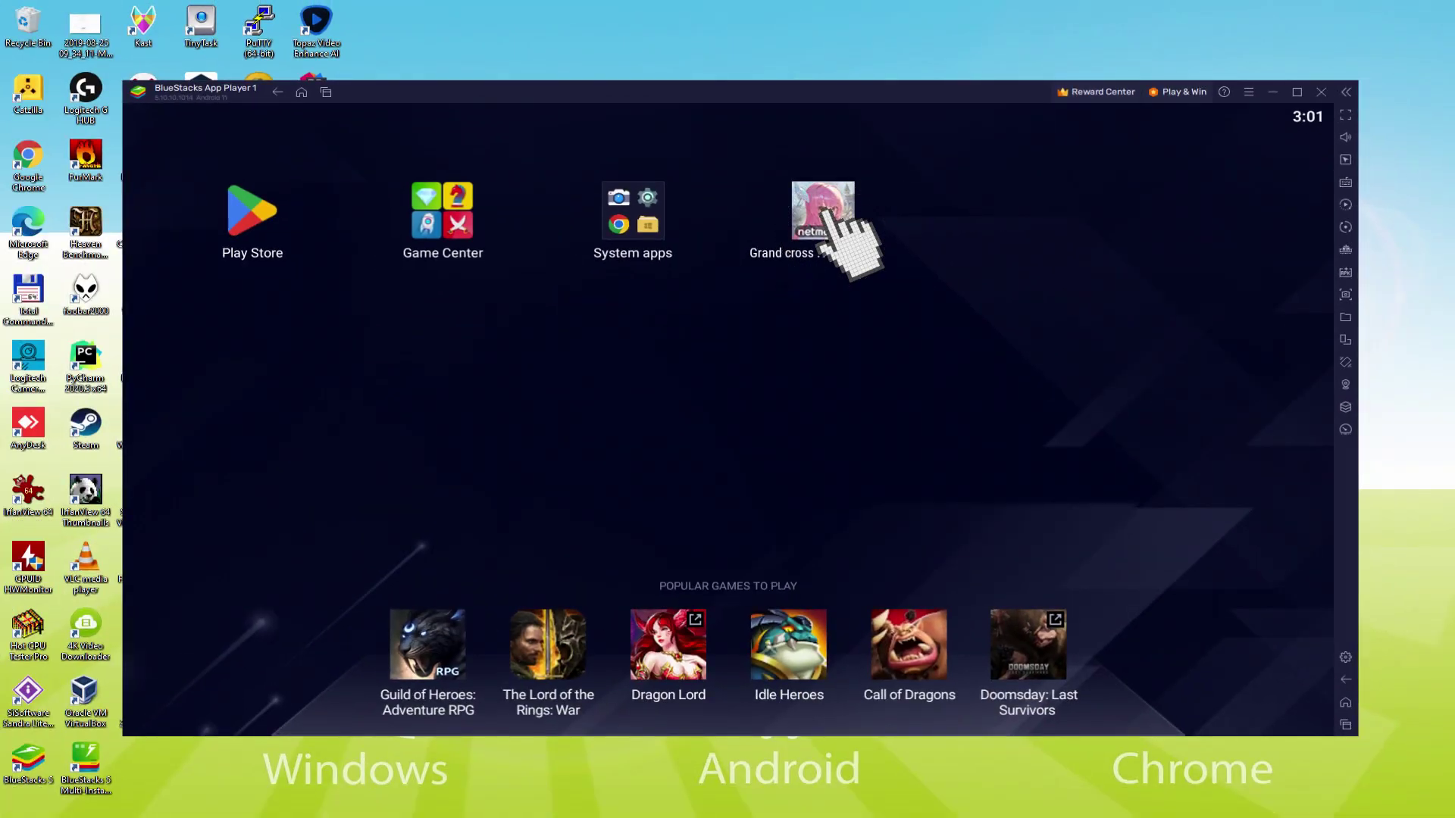
{"action": "left_click", "coordinate": [773, 258]}
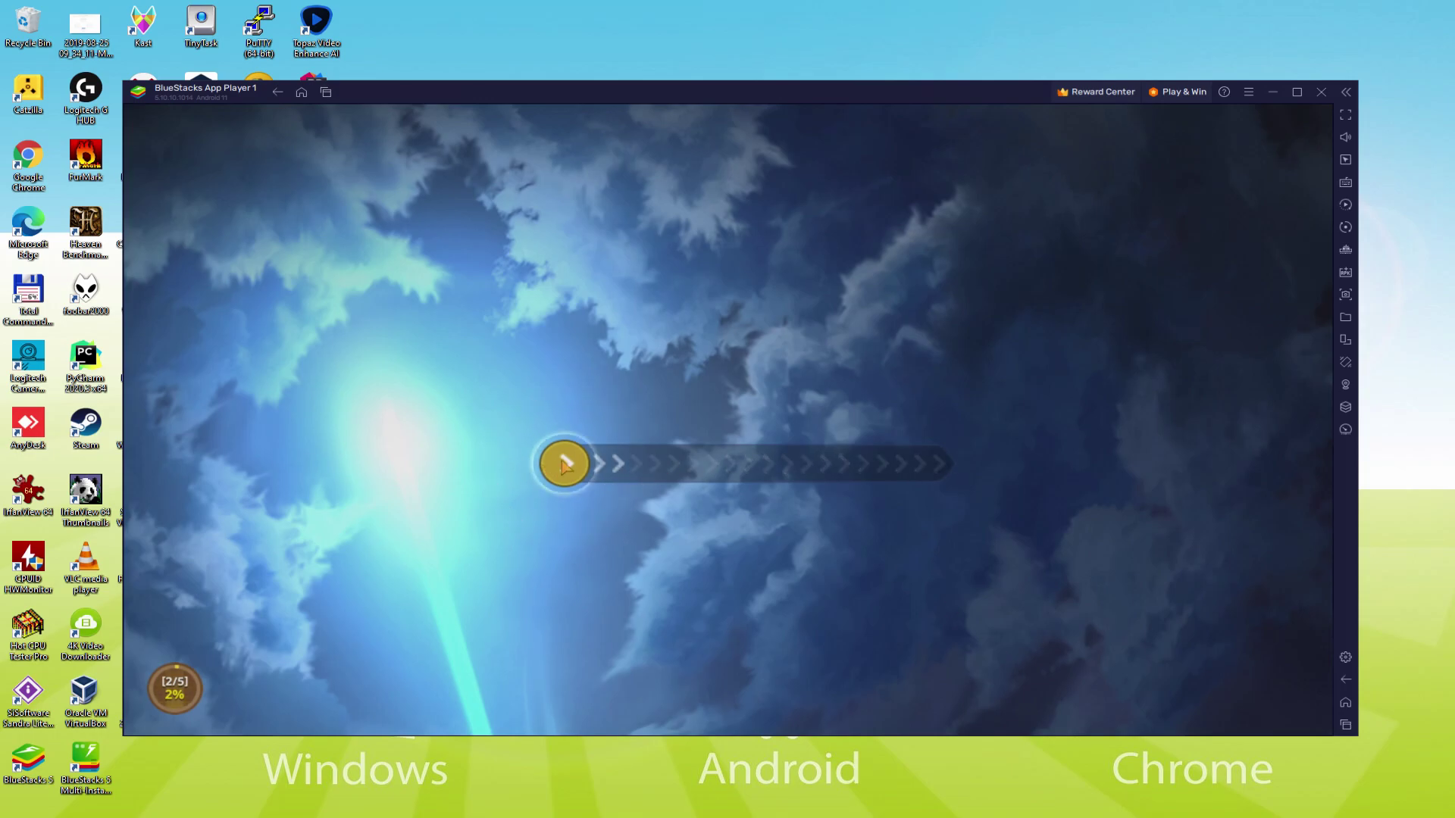
- Complete the intro's swipe prompt, restore the Artisan's House and advance the dialogue that follows
{"action": "left_click_drag", "start_coordinate": [564, 464], "coordinate": [1120, 494]}
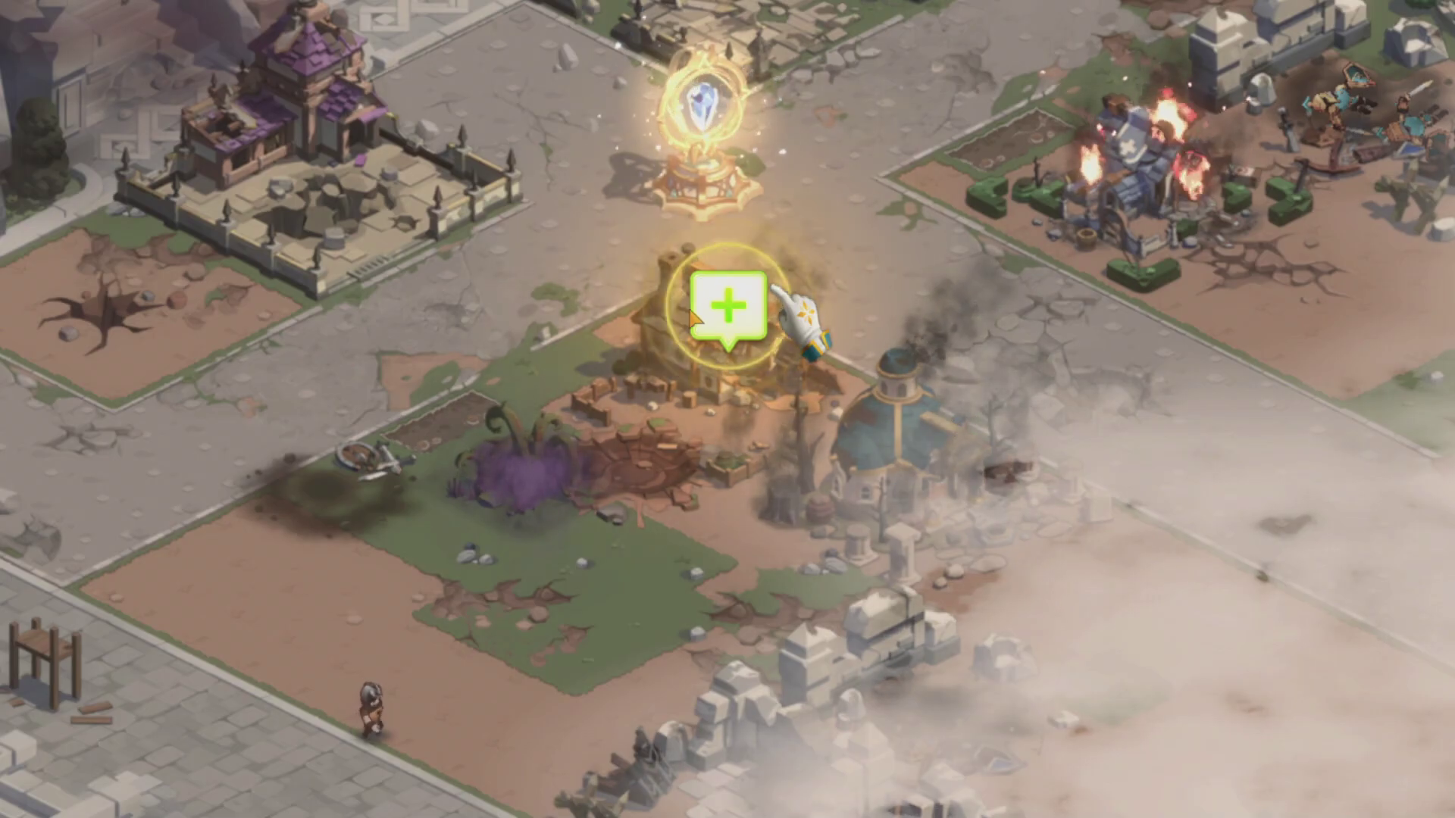
{"action": "left_click", "coordinate": [724, 307]}
{"action": "left_click", "coordinate": [734, 741]}
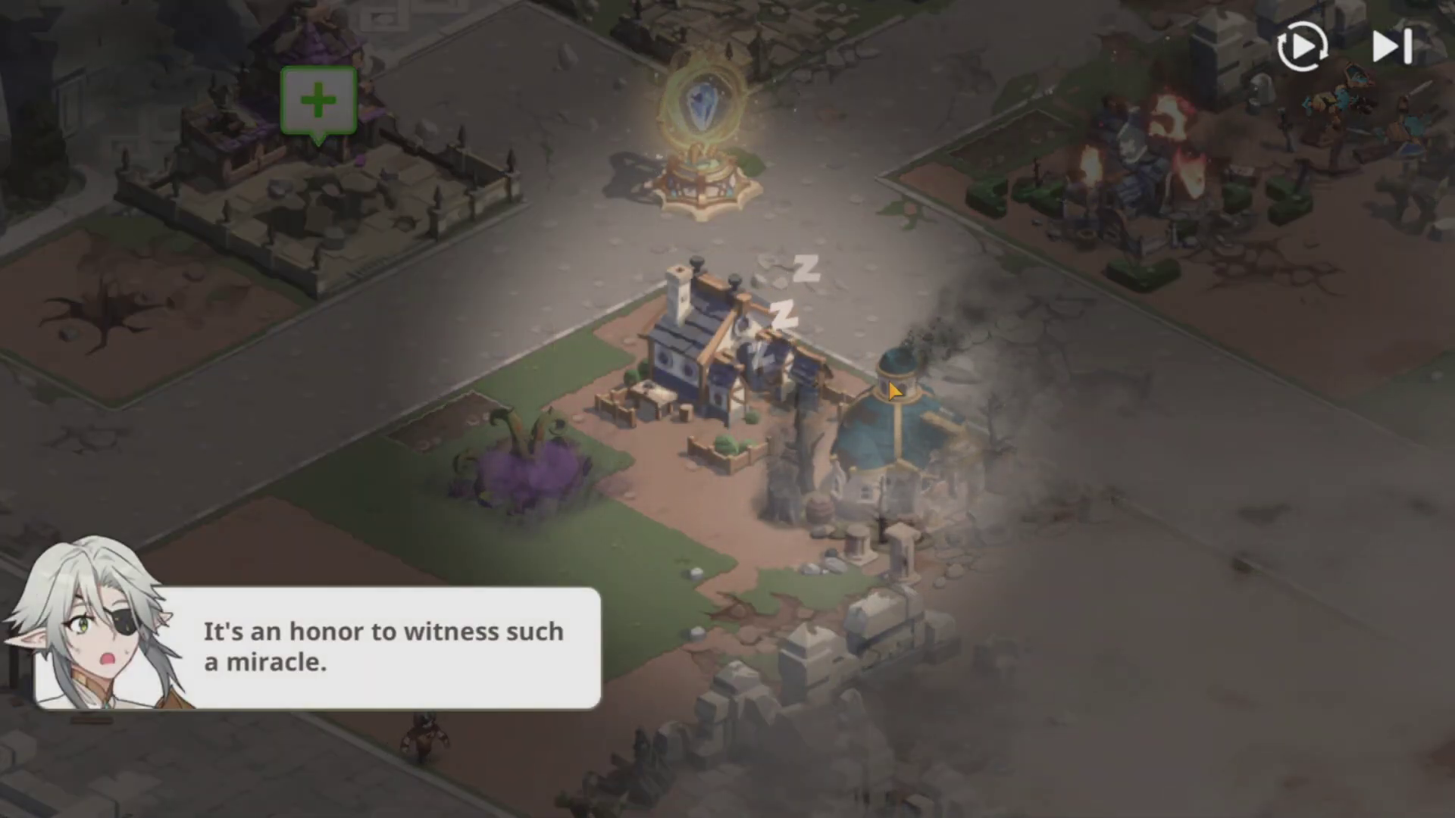
{"action": "left_click", "coordinate": [397, 585]}
{"action": "left_click", "coordinate": [541, 512]}
{"action": "left_click", "coordinate": [541, 512]}
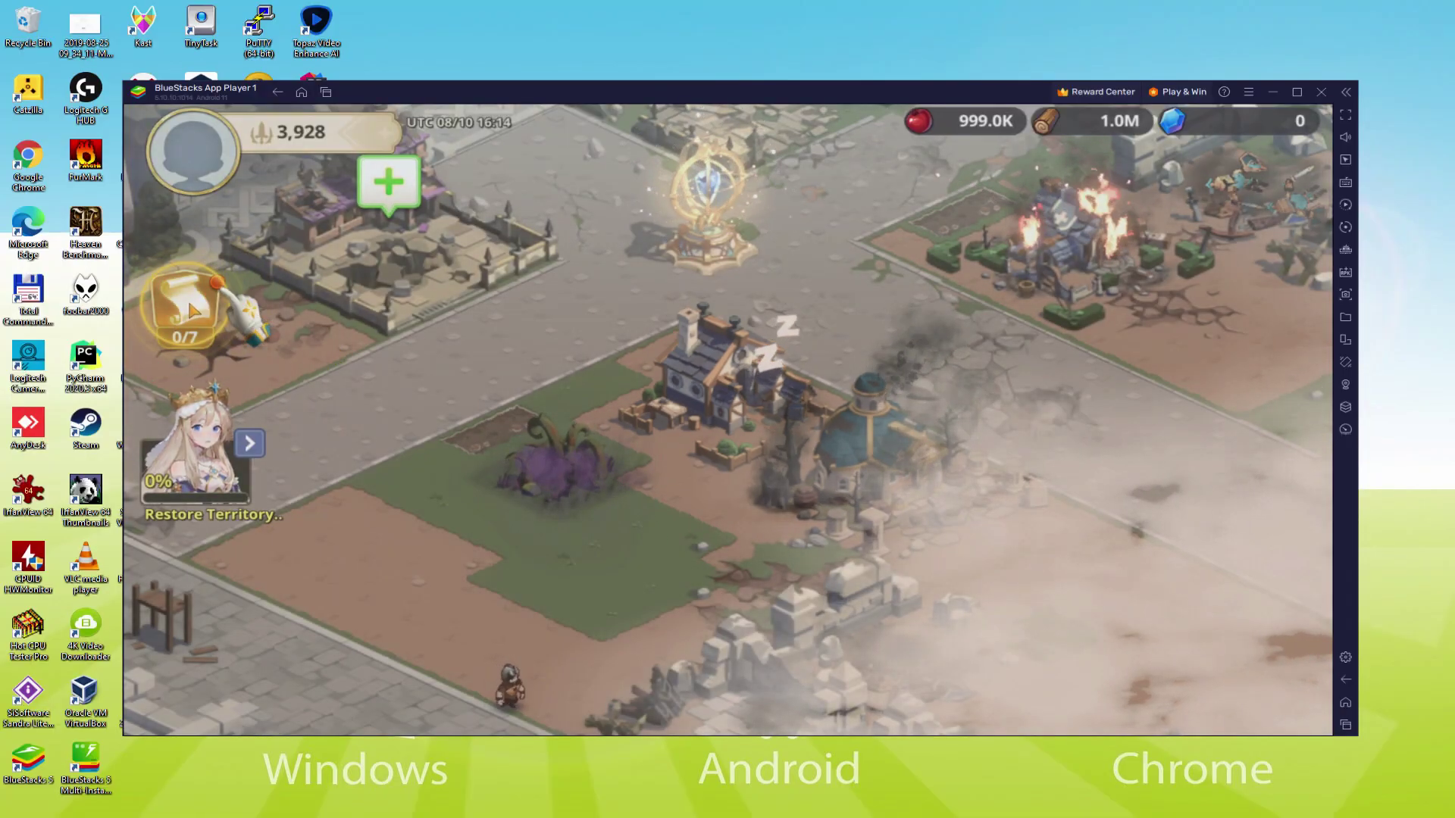
- Claim the Restore Artisan's House mission reward and upgrade the Castle to Lv. 2
{"action": "left_click", "coordinate": [191, 307]}
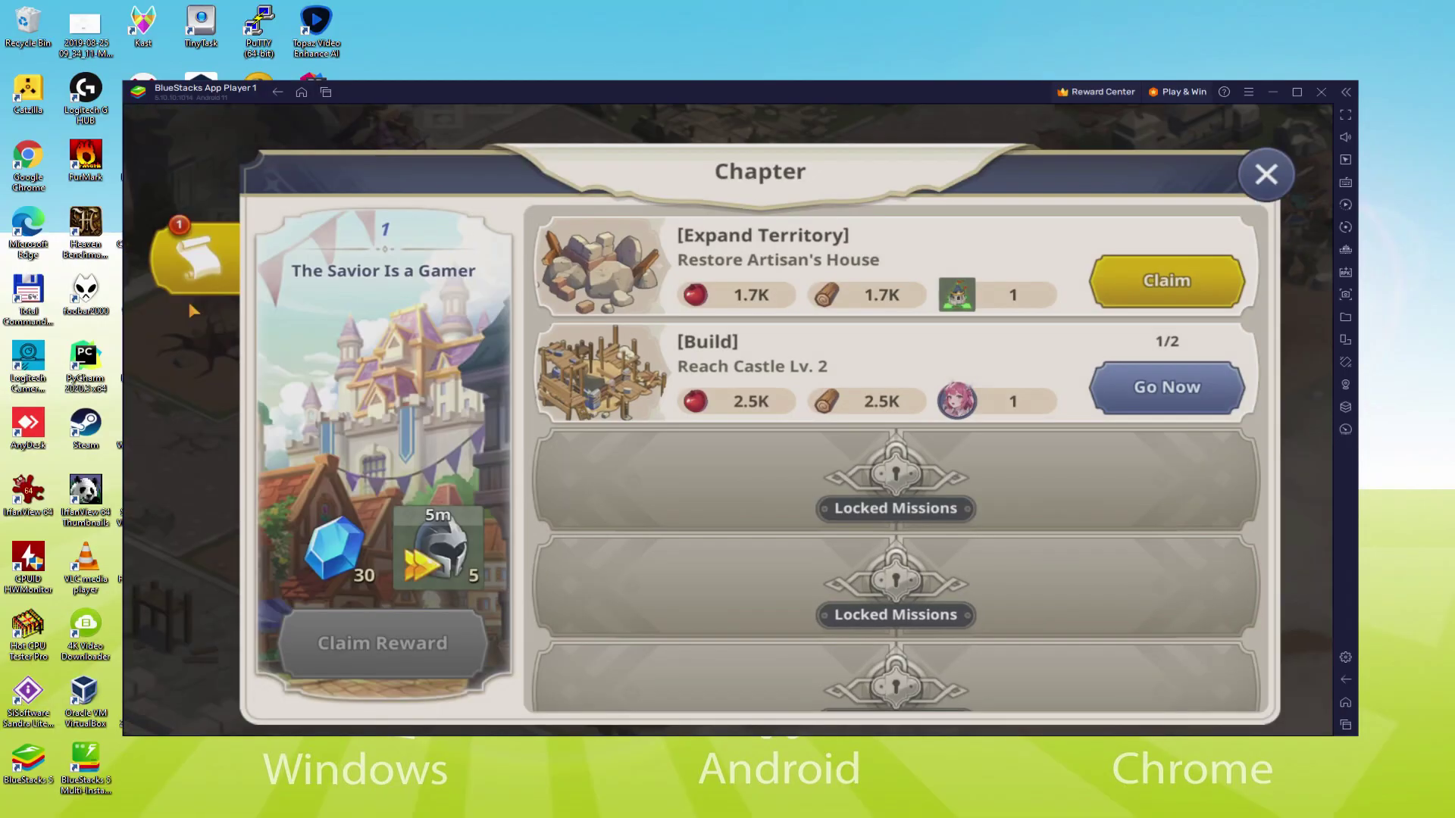
{"action": "left_click", "coordinate": [1161, 280]}
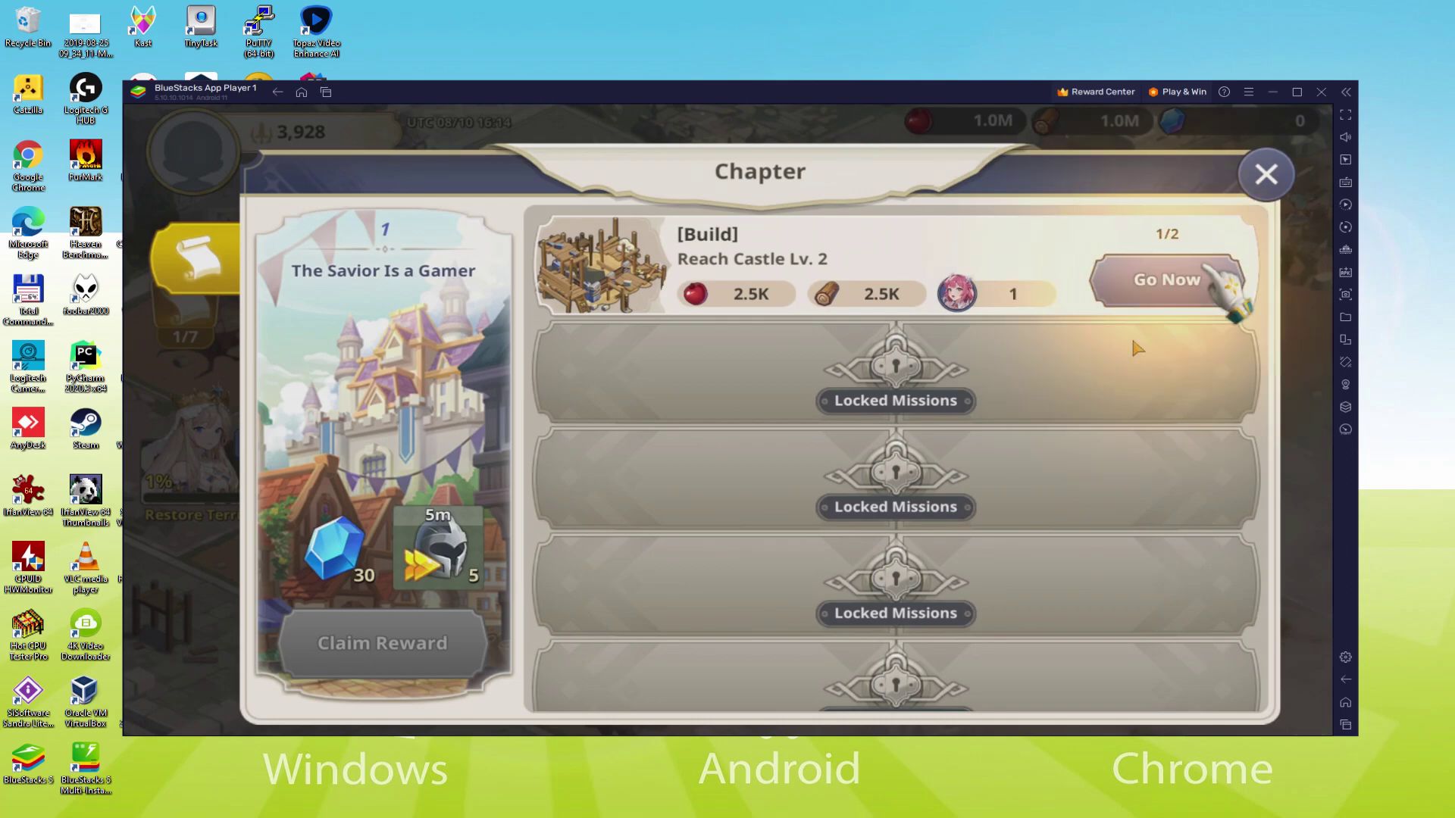
{"action": "left_click", "coordinate": [1156, 284]}
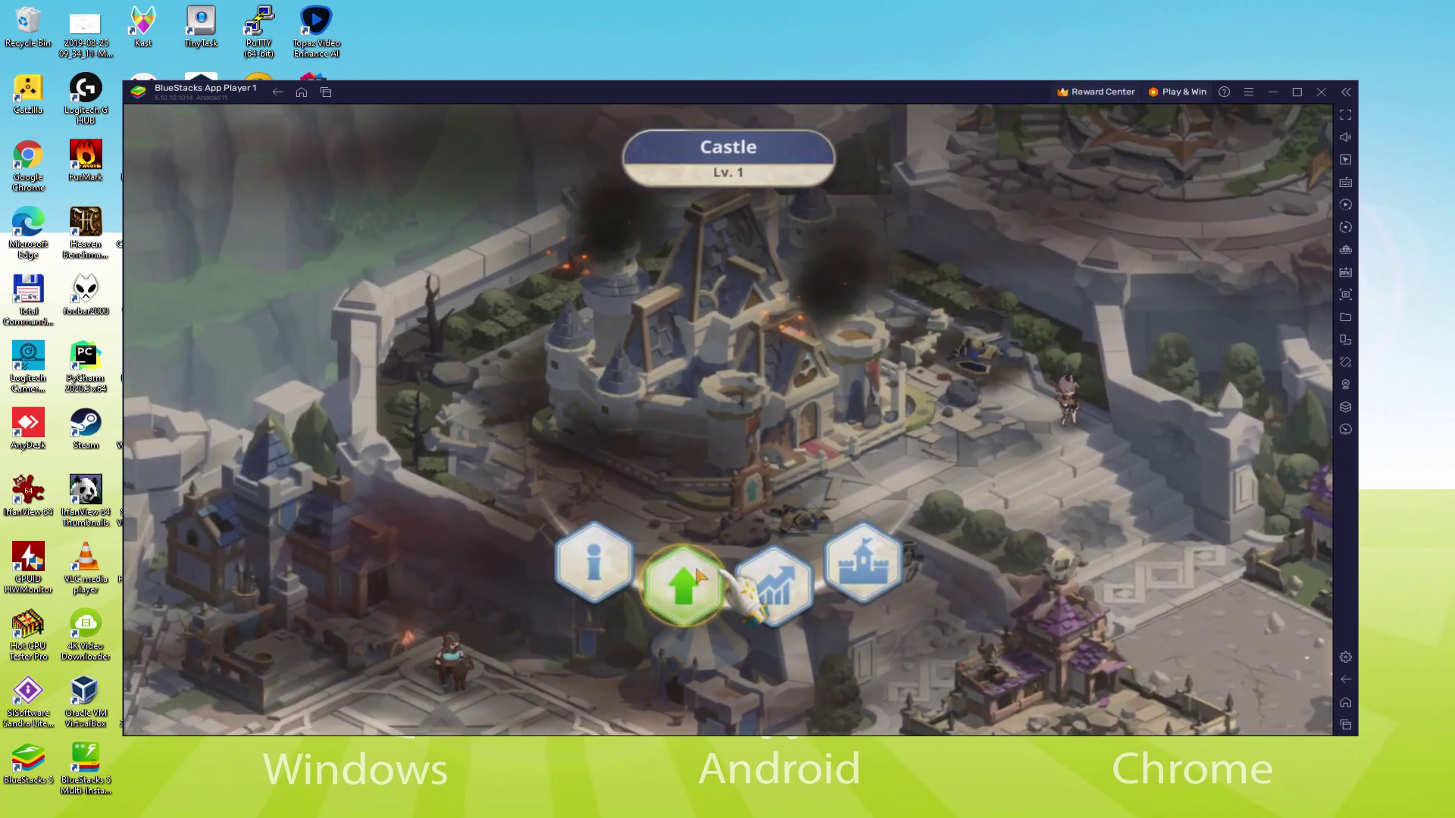
{"action": "left_click", "coordinate": [682, 584]}
{"action": "left_click", "coordinate": [1049, 650]}
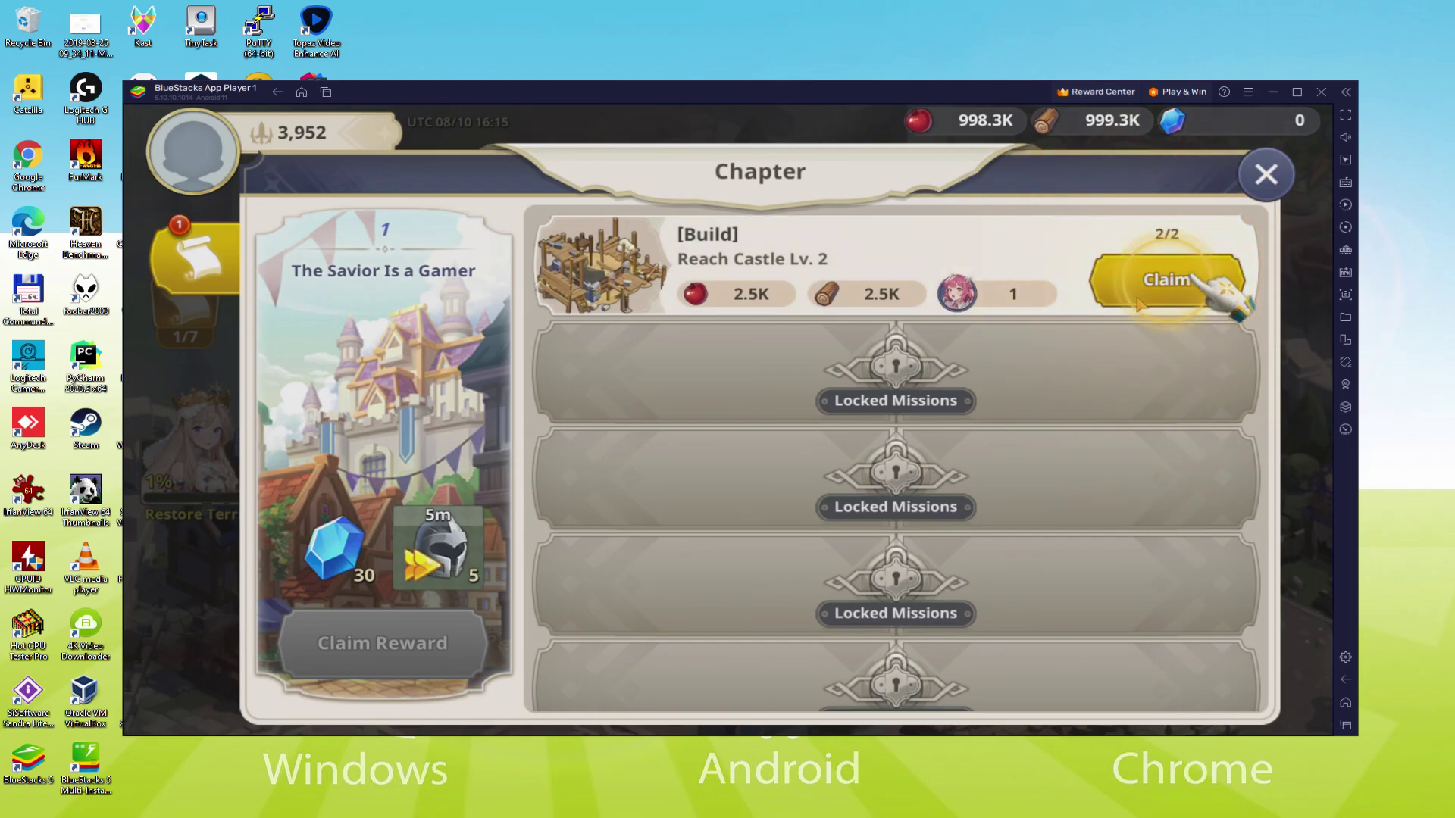
- Collect the Reach Castle Lv. 2 mission reward with its hero and close the emulator settings
{"action": "left_click", "coordinate": [1159, 282]}
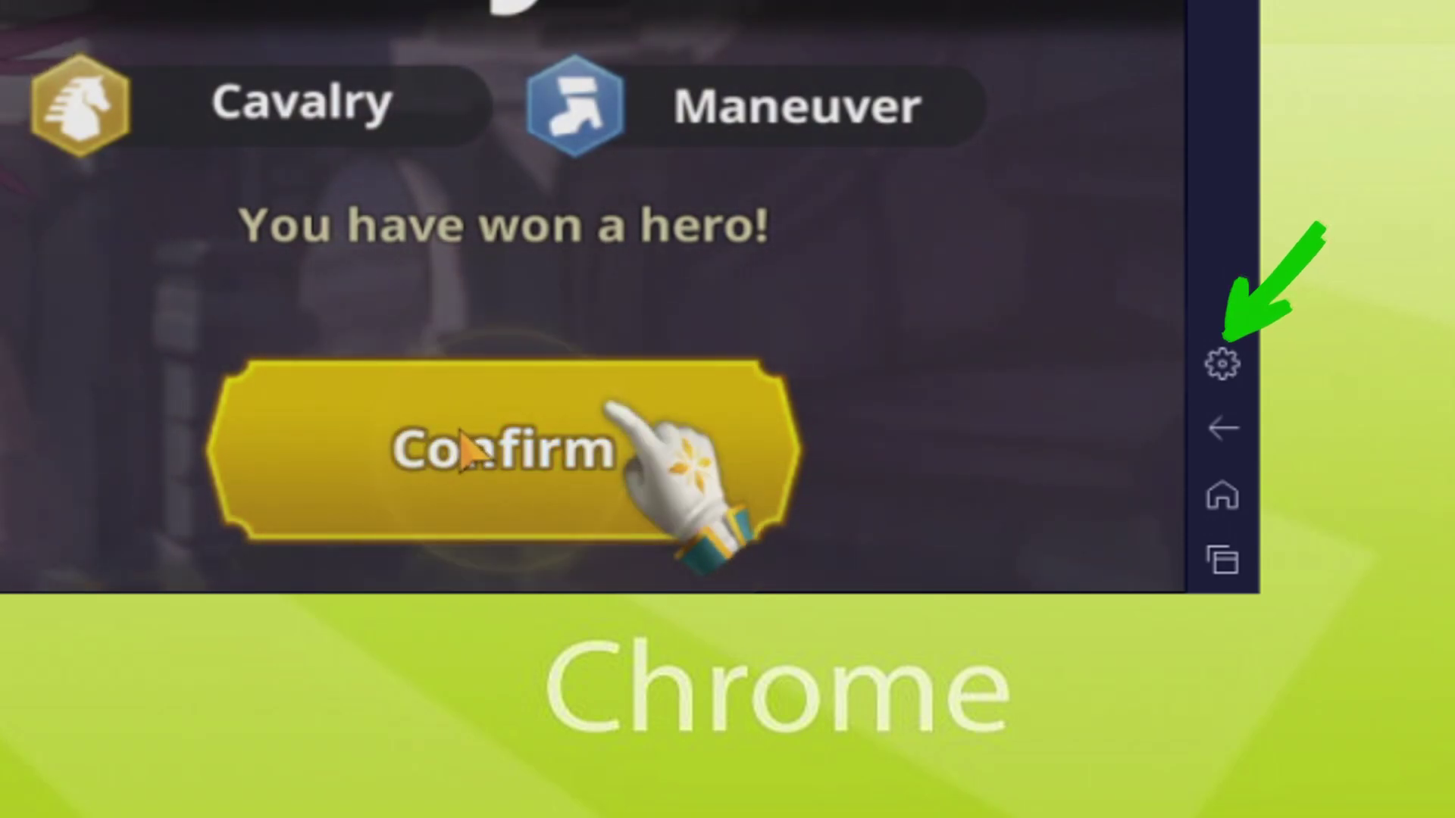
{"action": "left_click", "coordinate": [460, 433]}
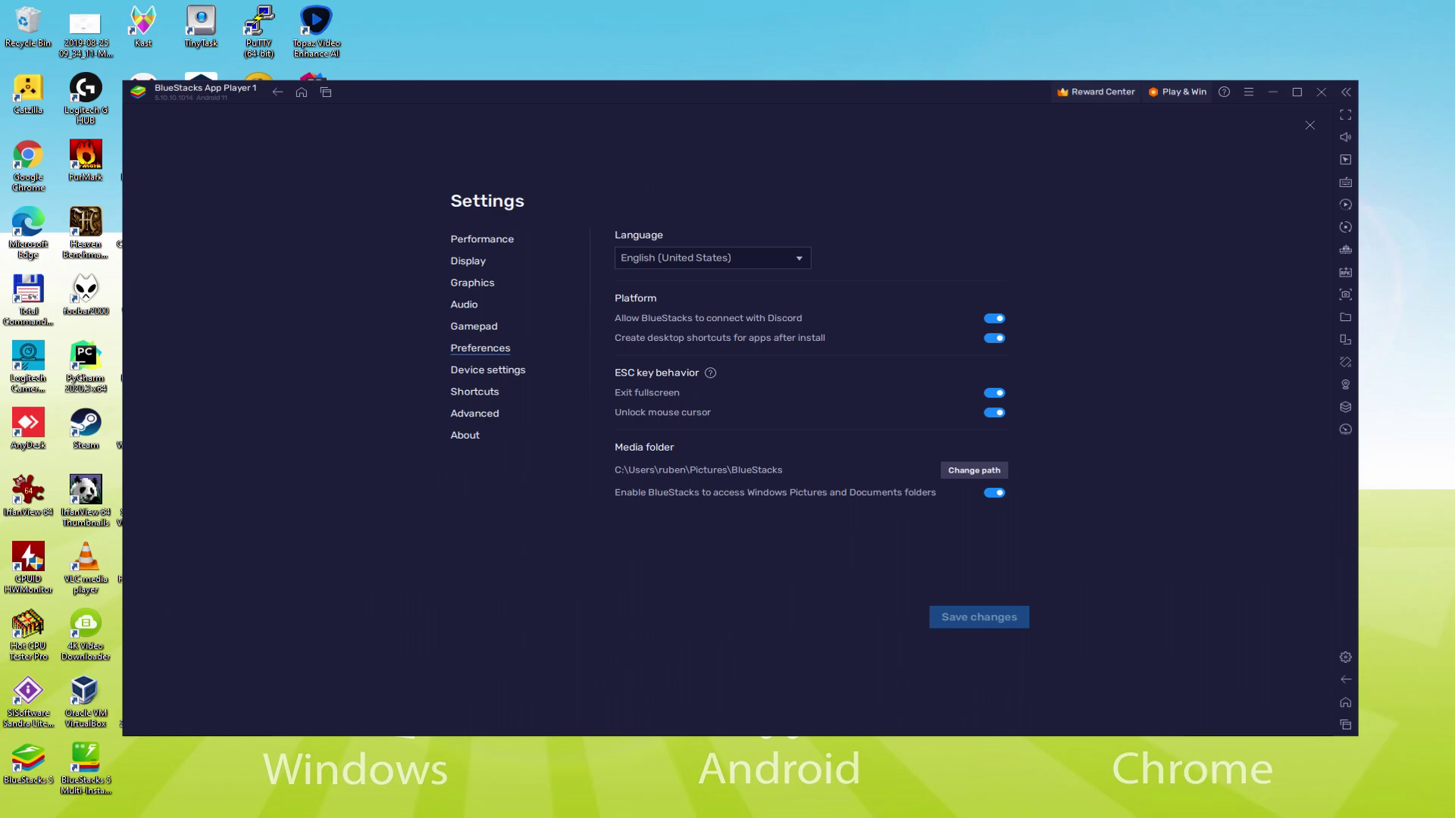
{"action": "key", "text": "Escape"}
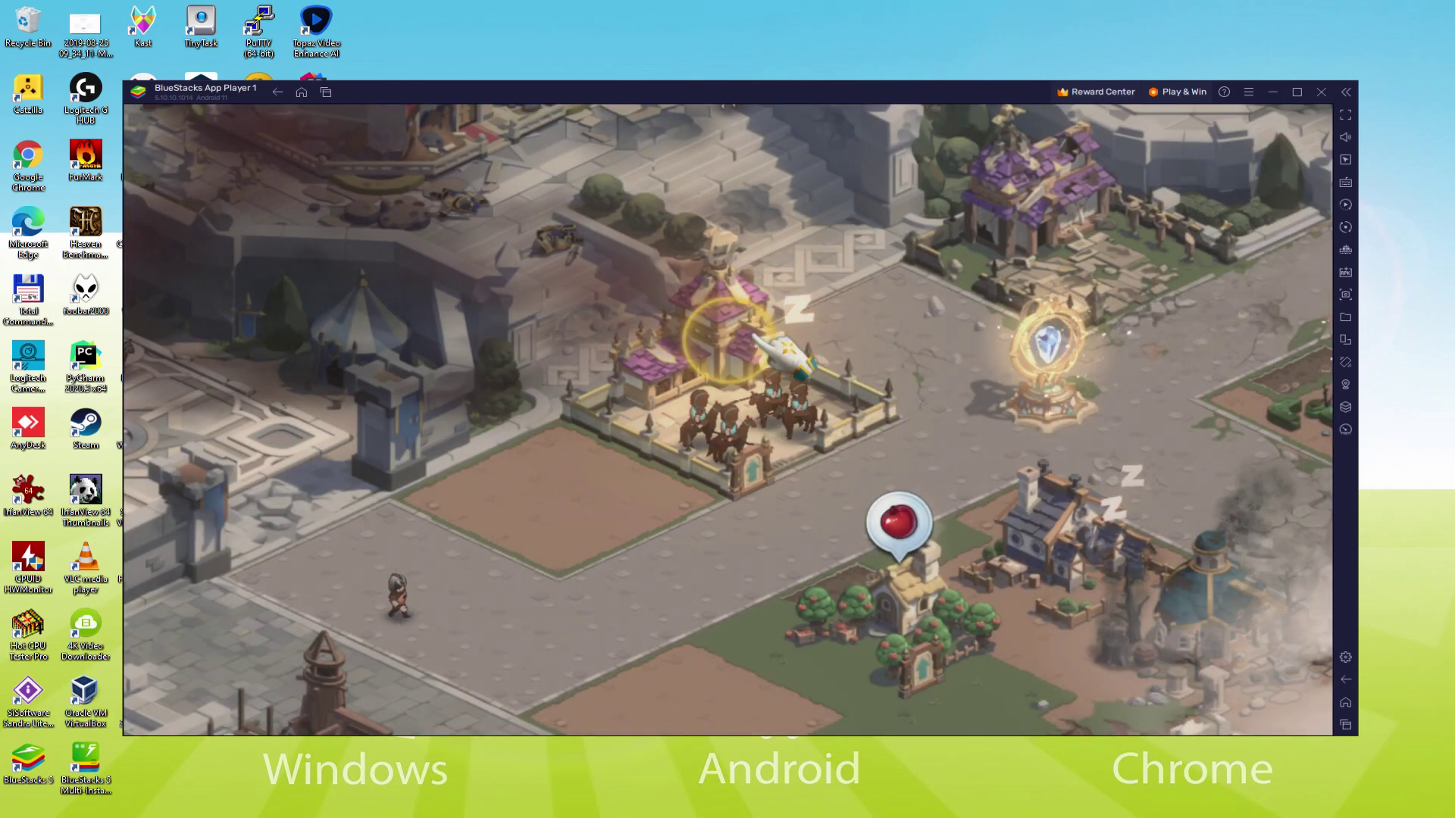
- Train troops at the Cavalry Training Ground
{"action": "left_click", "coordinate": [724, 356]}
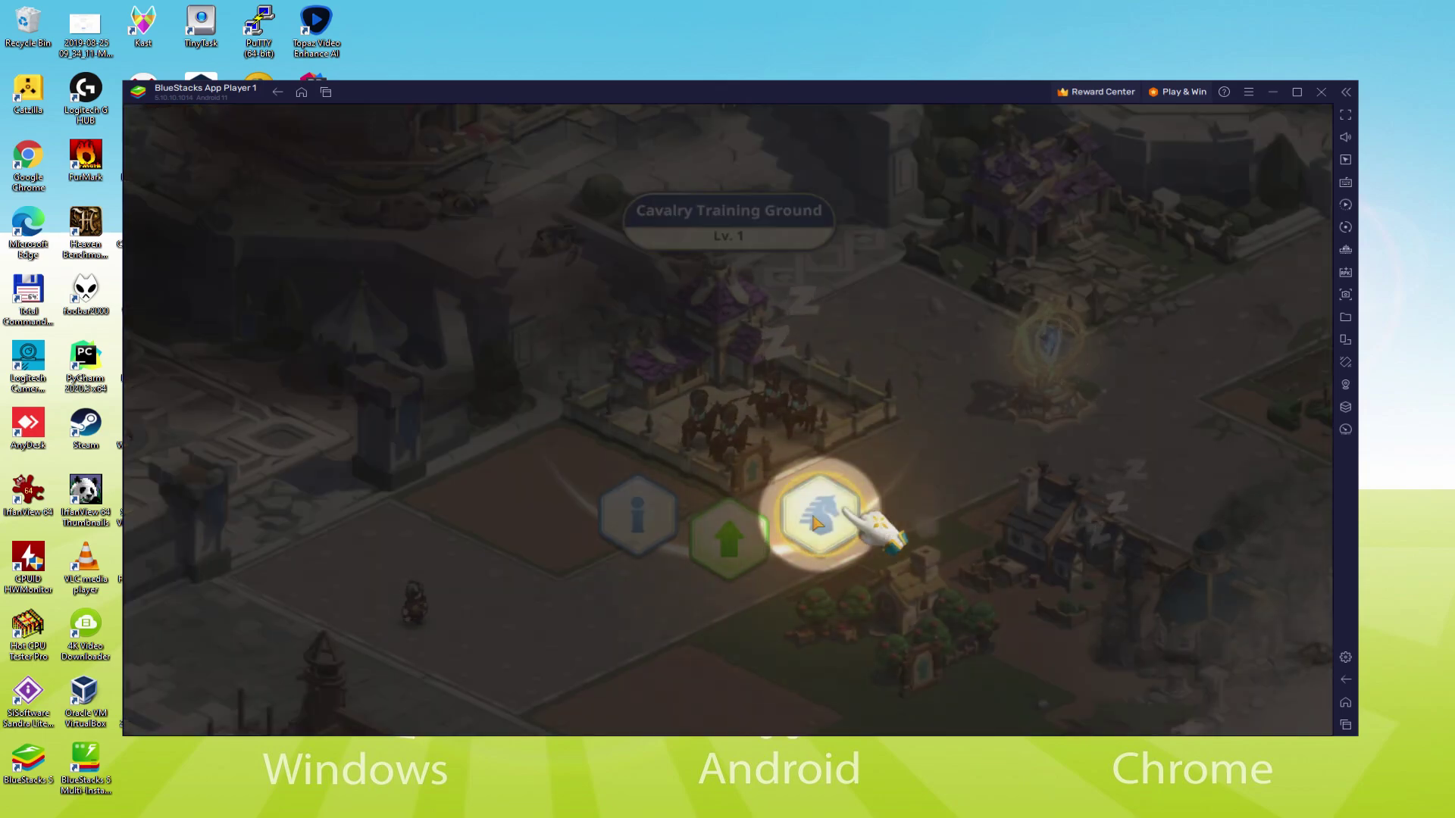
{"action": "left_click", "coordinate": [817, 531]}
{"action": "left_click", "coordinate": [1088, 675]}
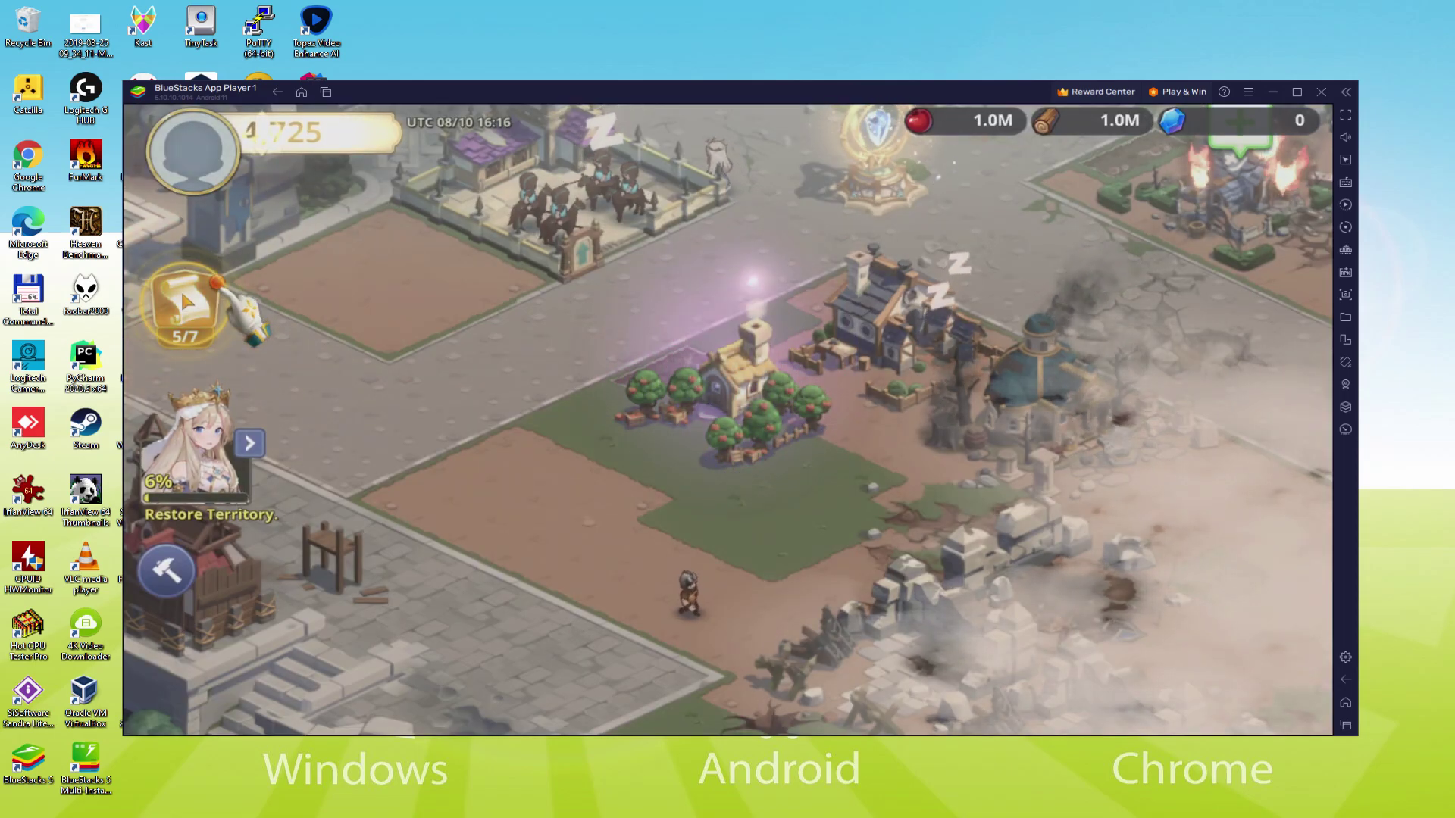
- Claim the Reach Farm Lv. 2 mission reward and upgrade the Castle to Lv. 3
{"action": "left_click", "coordinate": [180, 289]}
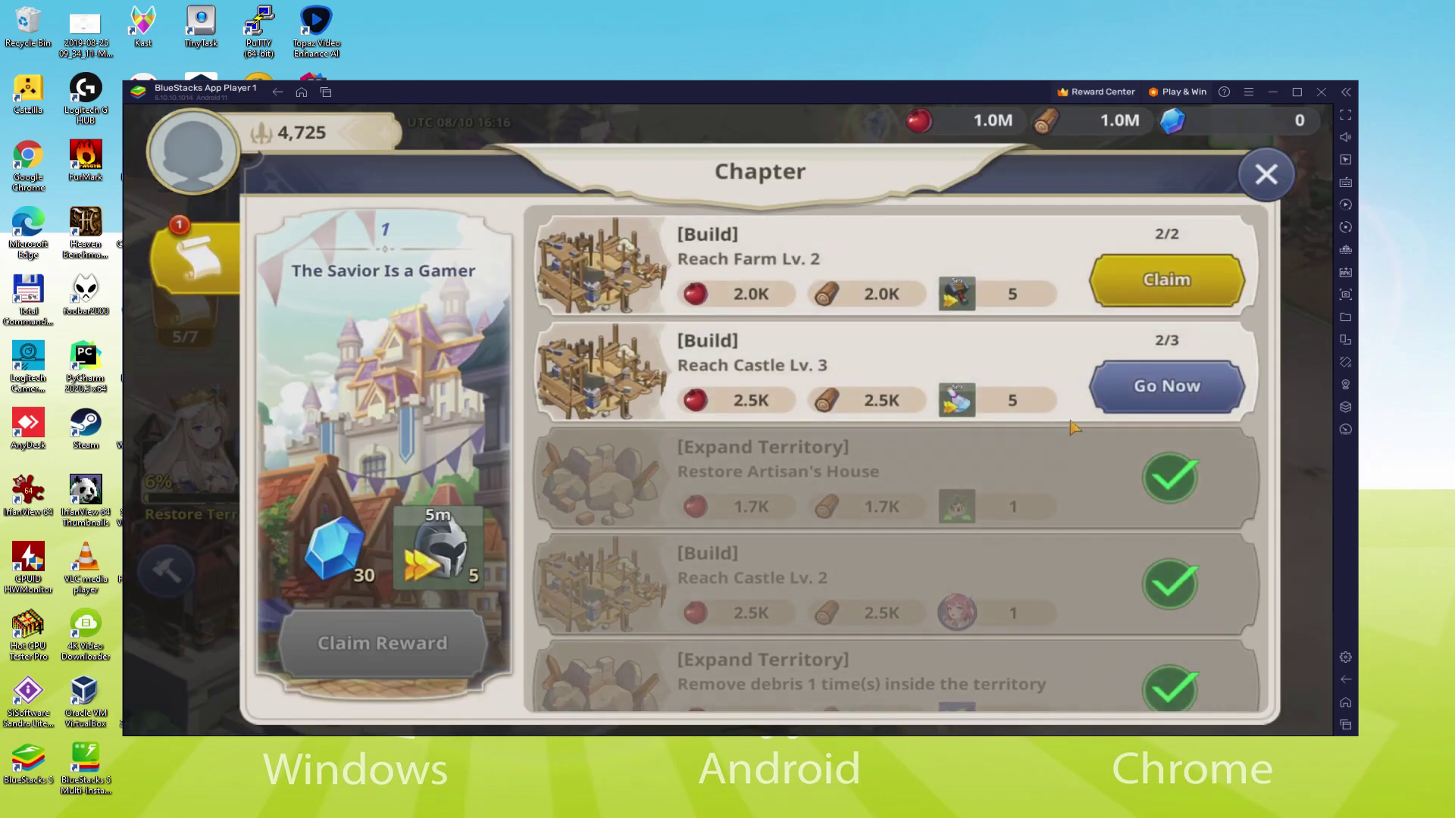
{"action": "left_click", "coordinate": [1141, 284]}
{"action": "left_click", "coordinate": [1141, 297]}
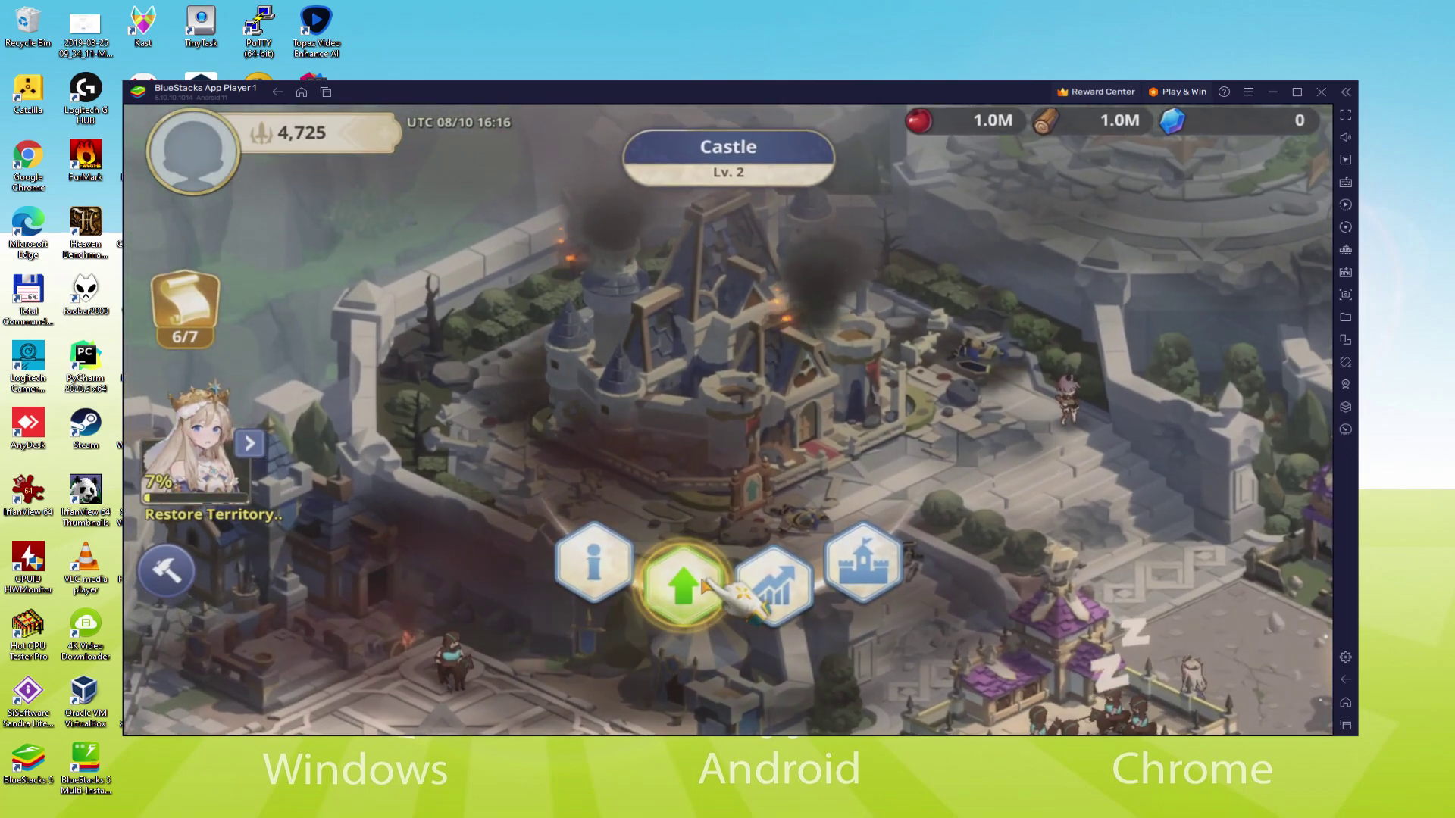
{"action": "left_click", "coordinate": [691, 595]}
{"action": "left_click", "coordinate": [1044, 646]}
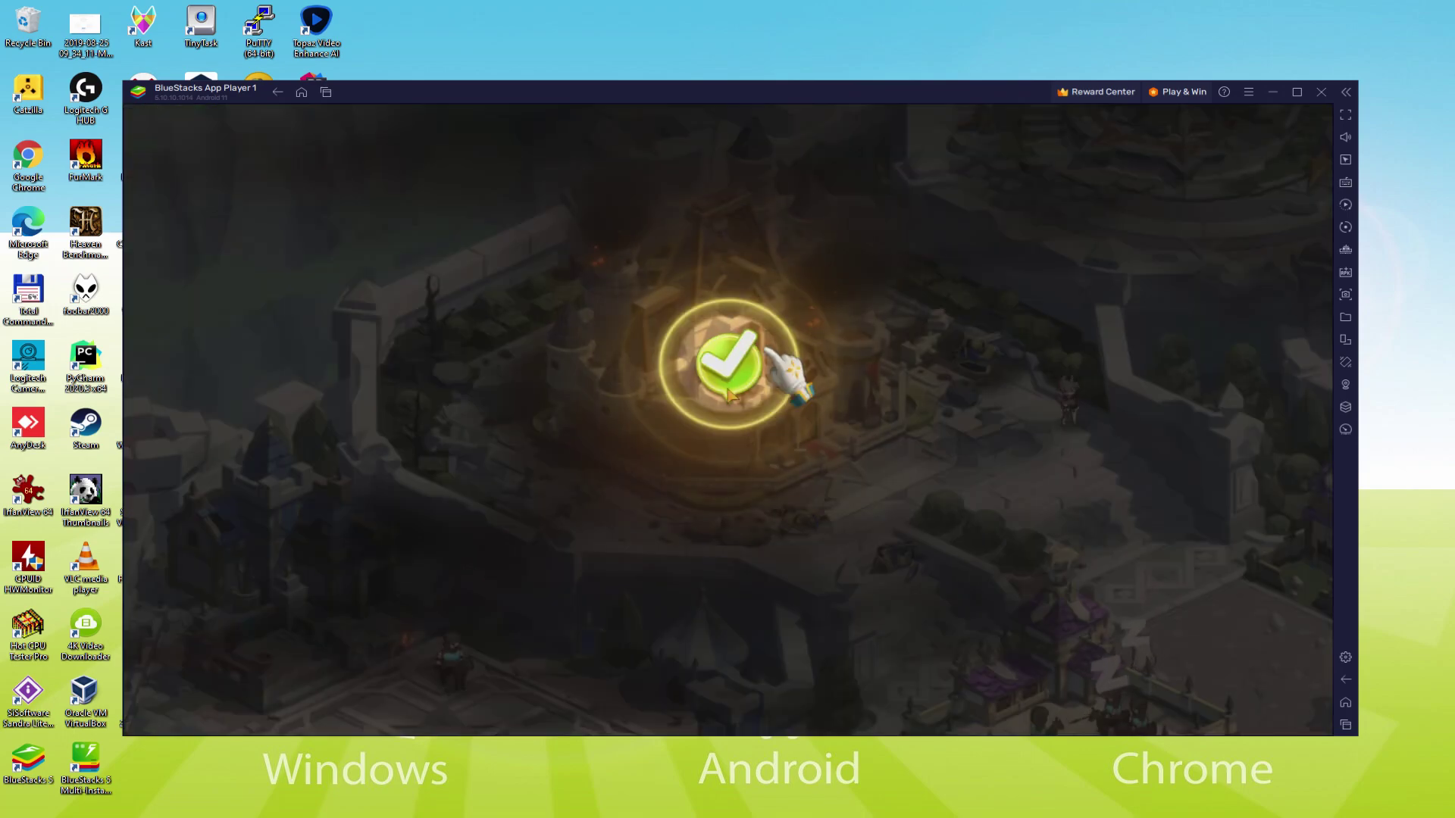
{"action": "left_click", "coordinate": [738, 382]}
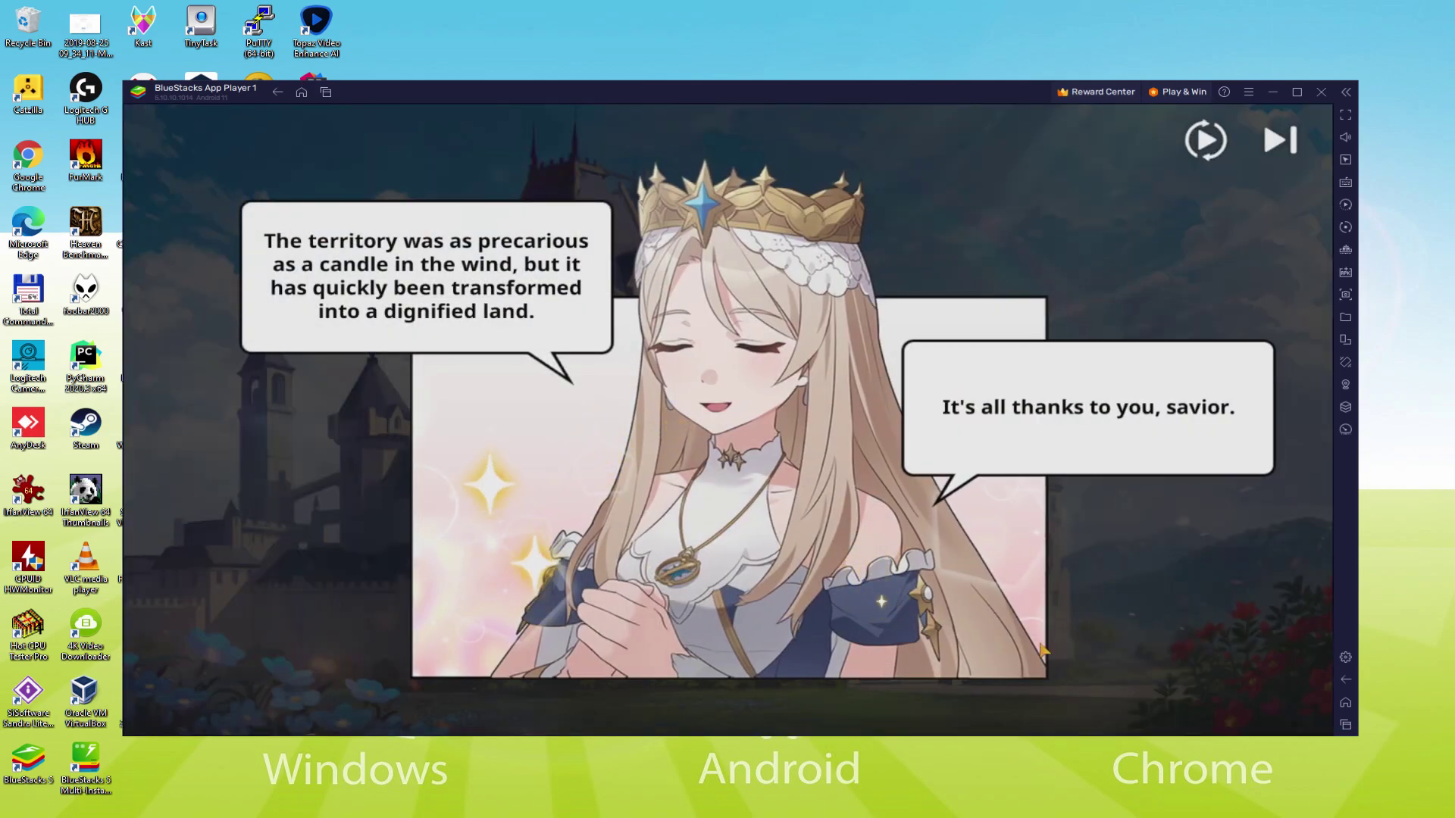
- Advance through the story cutscene dialogue that follows the Castle upgrade
{"action": "left_click", "coordinate": [1148, 649]}
{"action": "left_click", "coordinate": [1147, 648]}
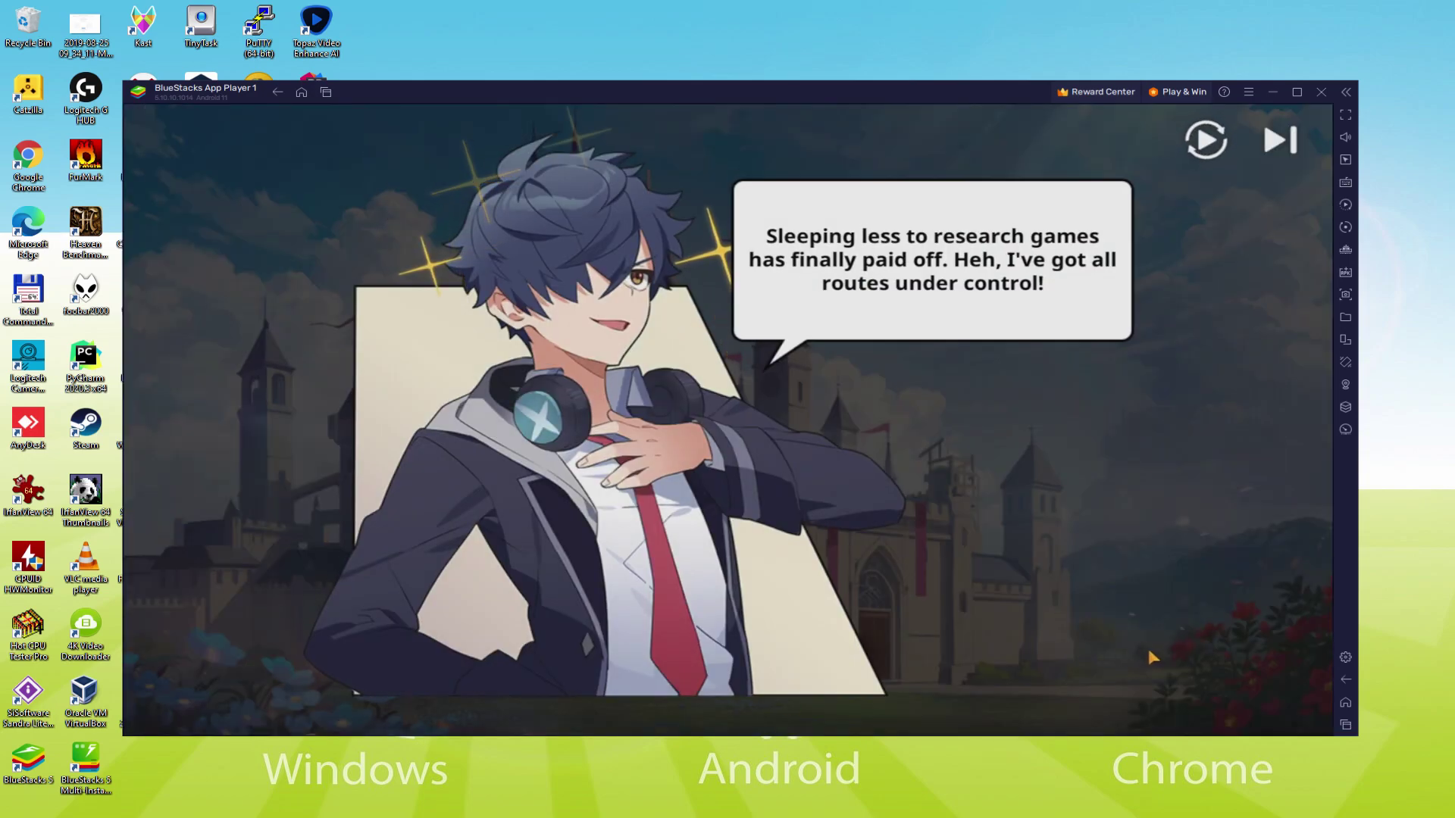
{"action": "left_click", "coordinate": [1148, 649]}
{"action": "left_click", "coordinate": [1148, 649]}
{"action": "left_click", "coordinate": [1149, 652]}
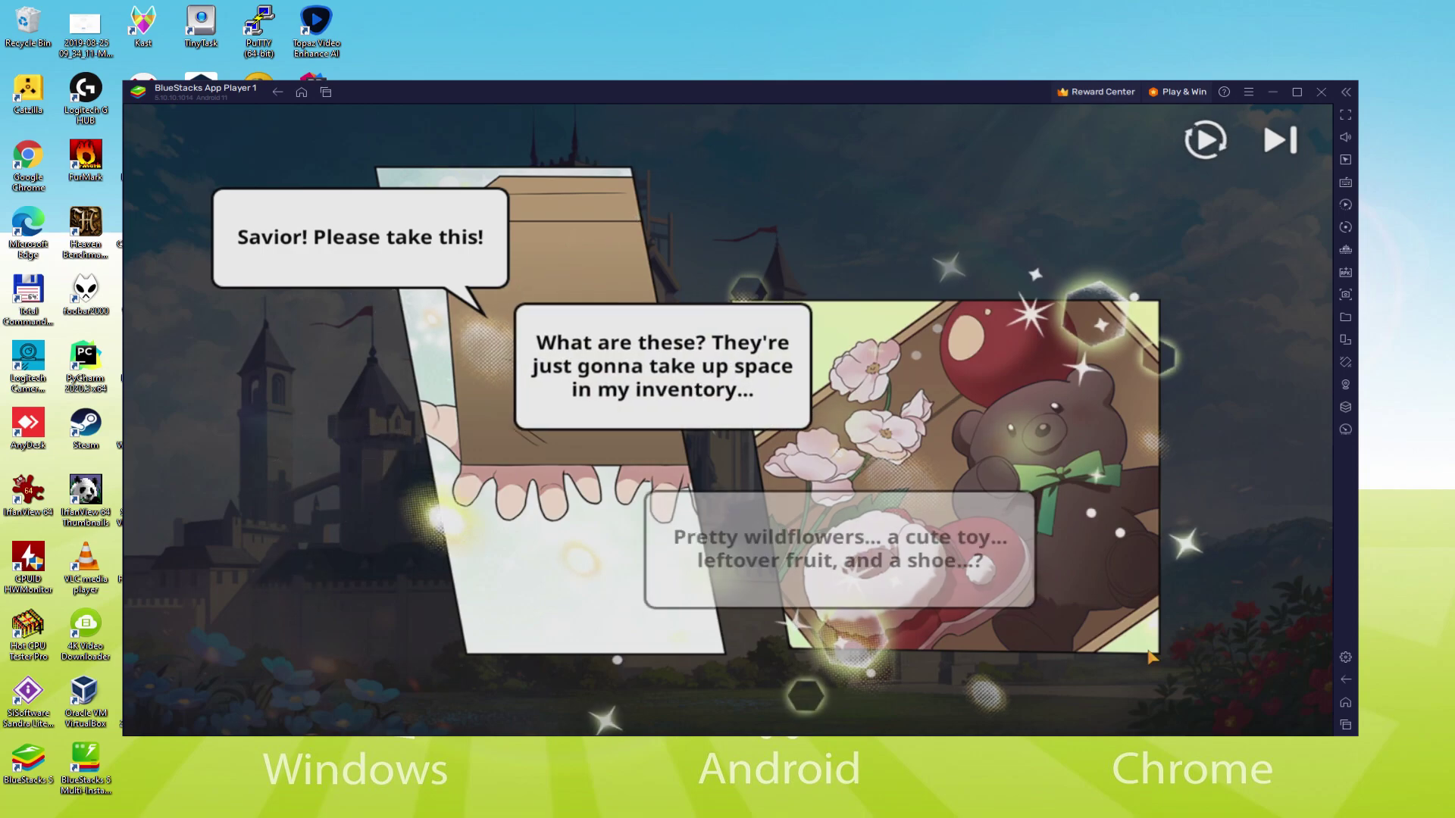
{"action": "left_click", "coordinate": [1149, 655]}
{"action": "left_click", "coordinate": [1149, 654]}
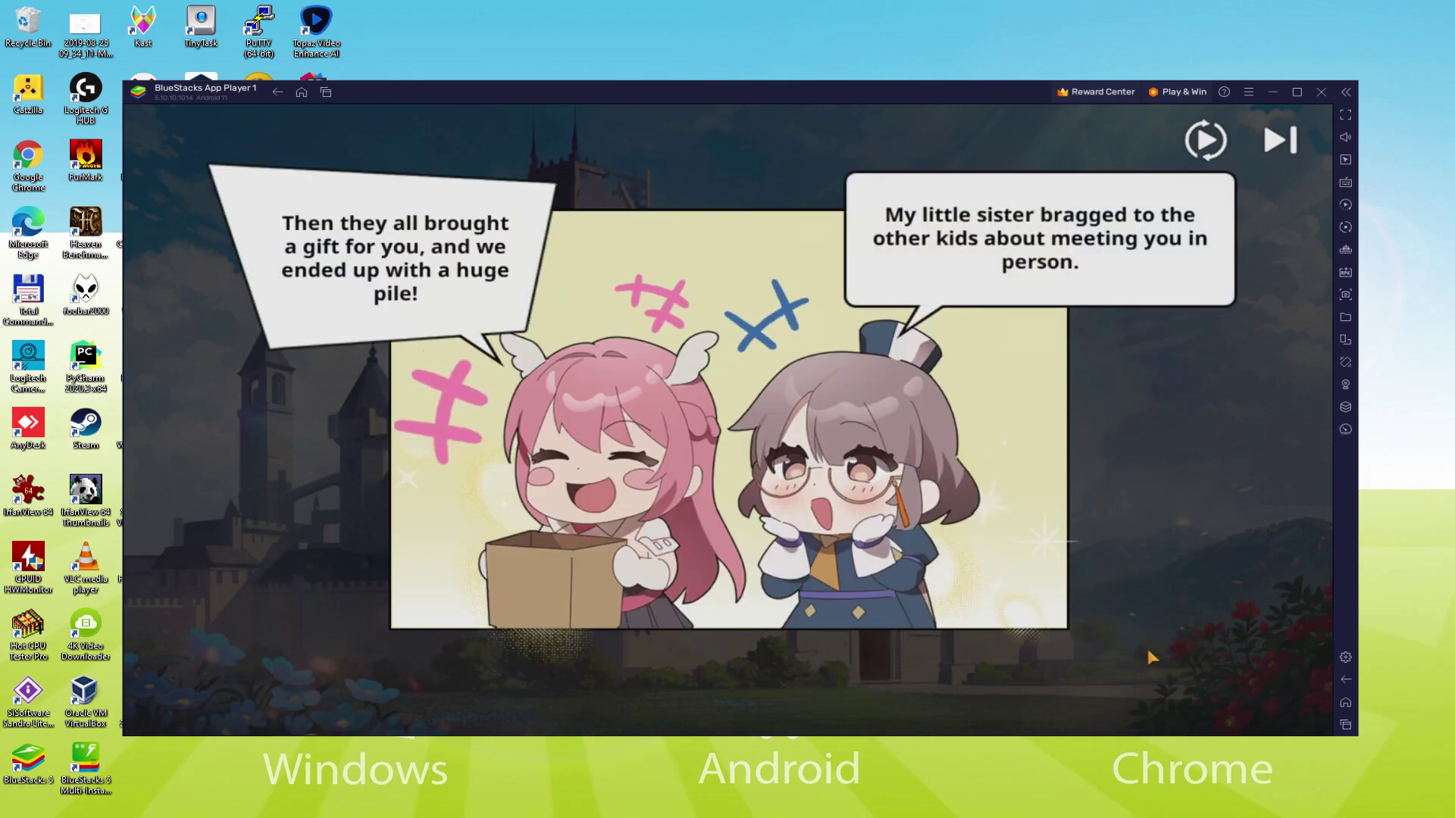
{"action": "left_click", "coordinate": [1148, 657]}
{"action": "left_click", "coordinate": [1144, 656]}
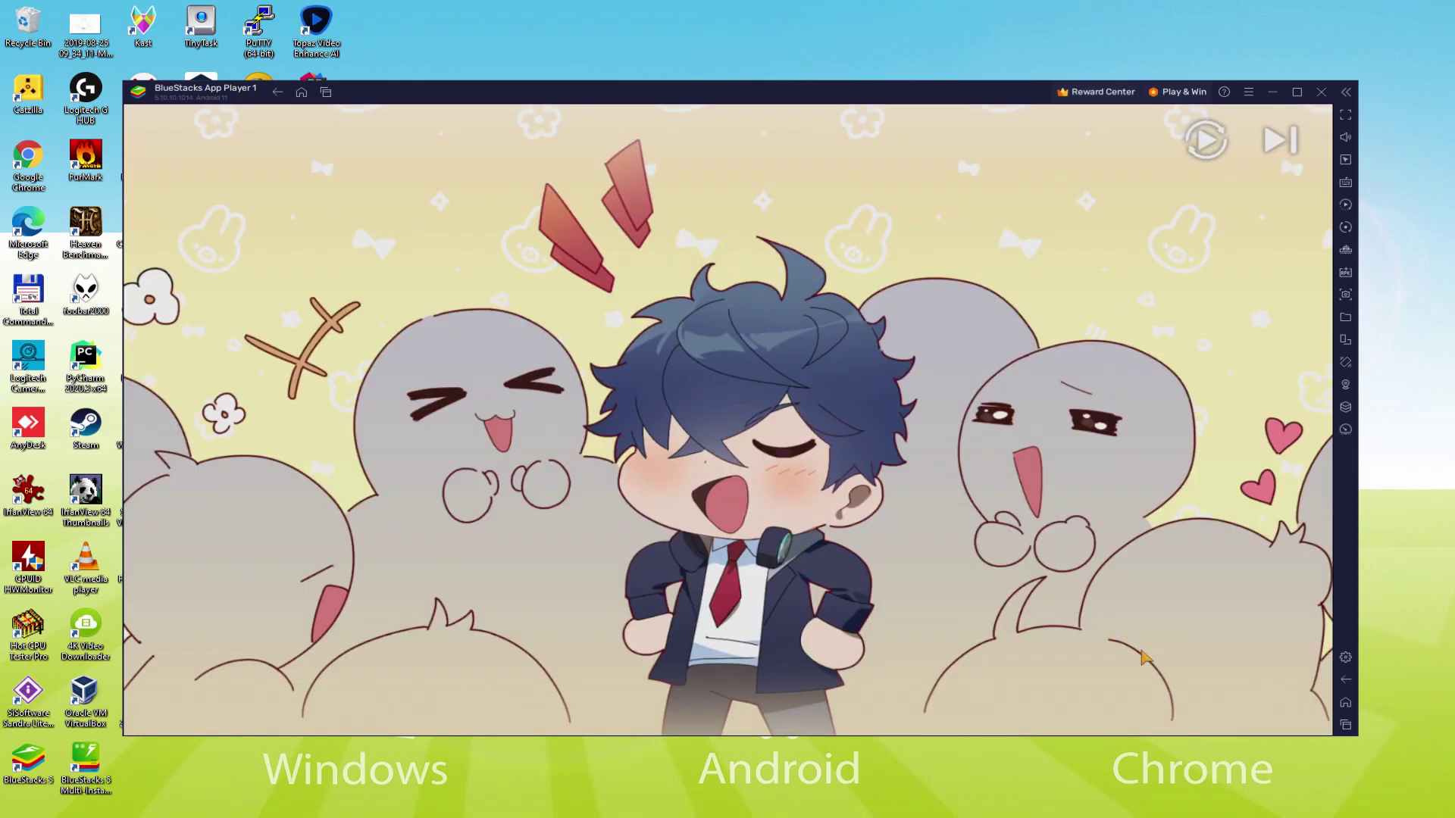